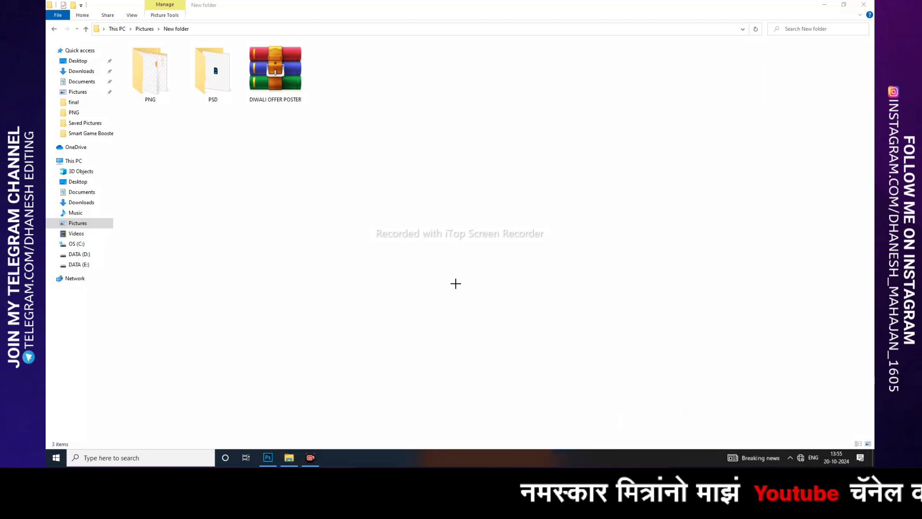
Browse the folder of 13 exported PNG layers in File Explorer.
drag(331, 158, 113, 35)
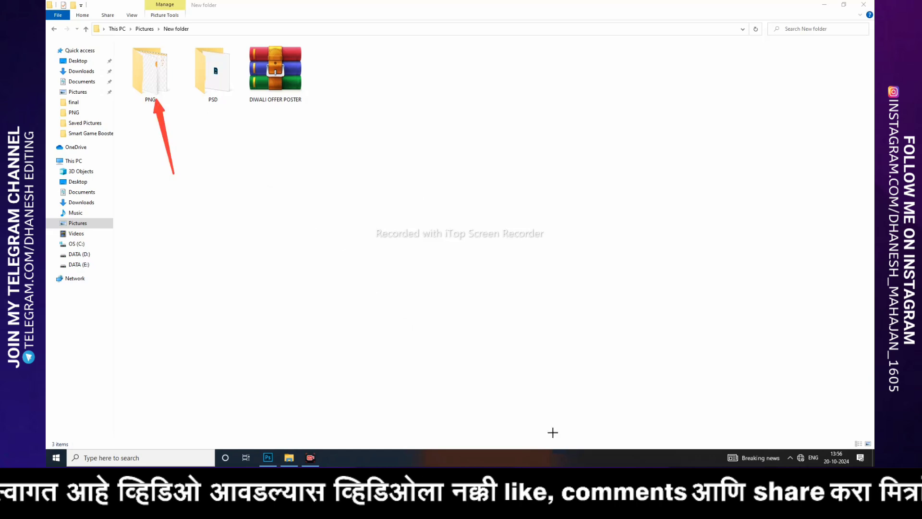
double_click(166, 73)
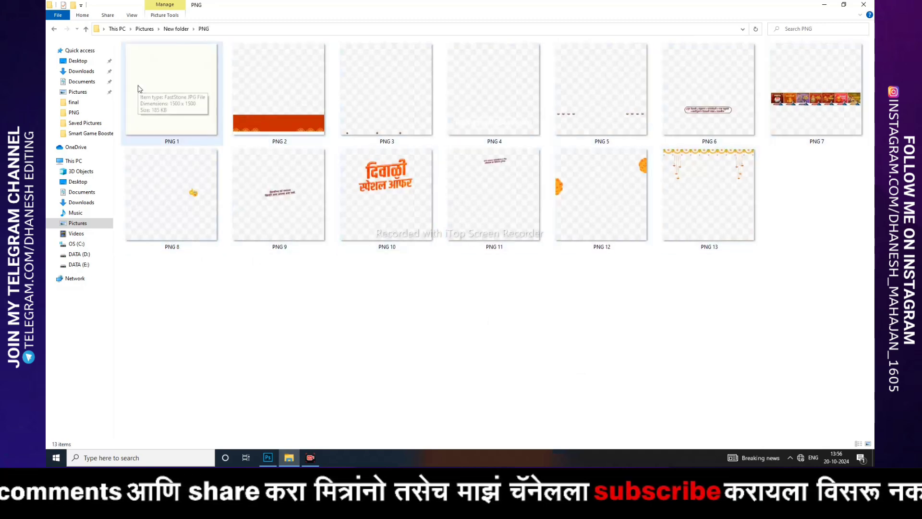
click(54, 30)
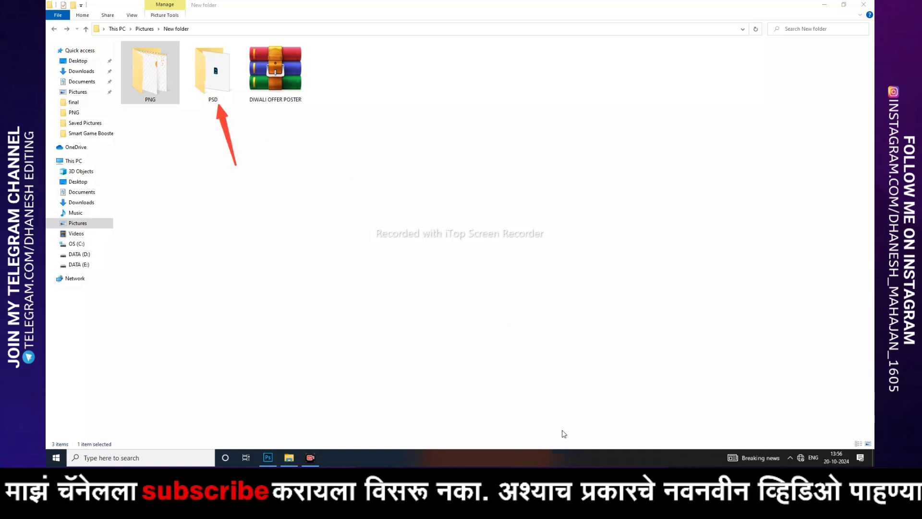
Open the PSD folder and bring up the DIWALI OFFER BANNER PSD in Photoshop.
double_click(230, 99)
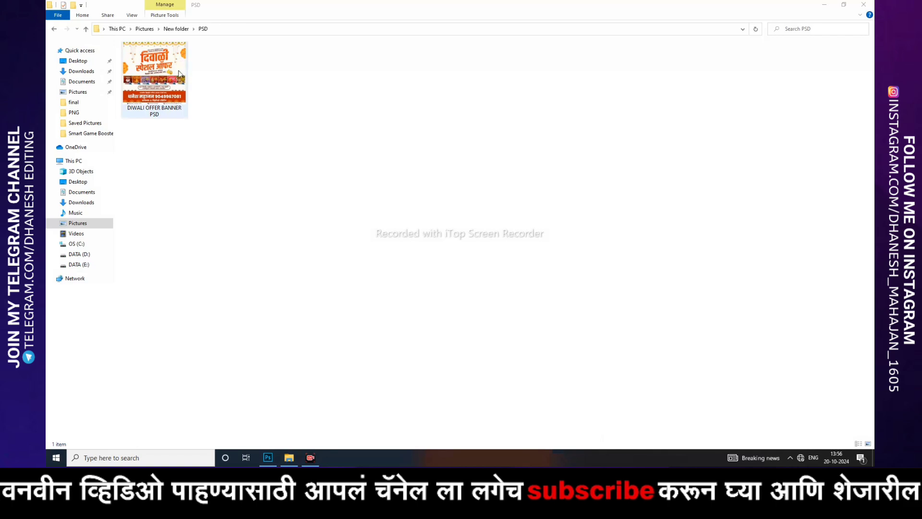
drag(178, 73, 267, 442)
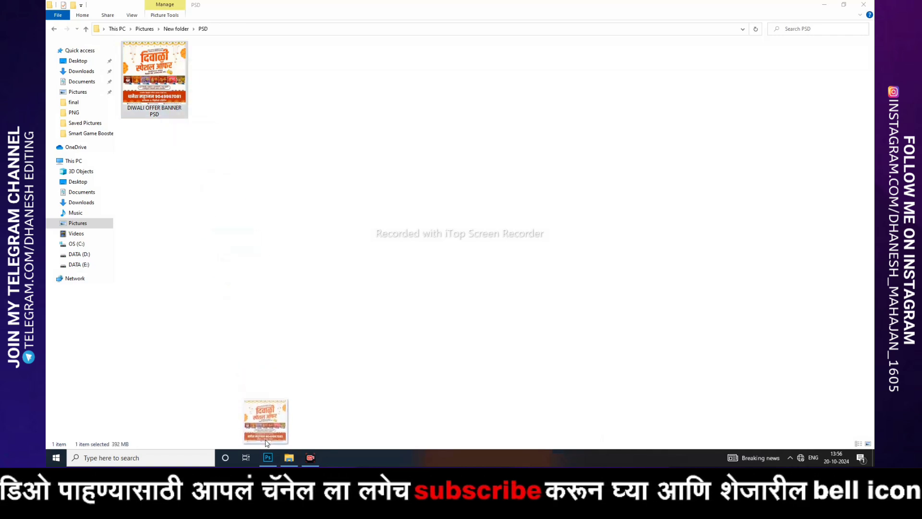
drag(267, 443, 219, 244)
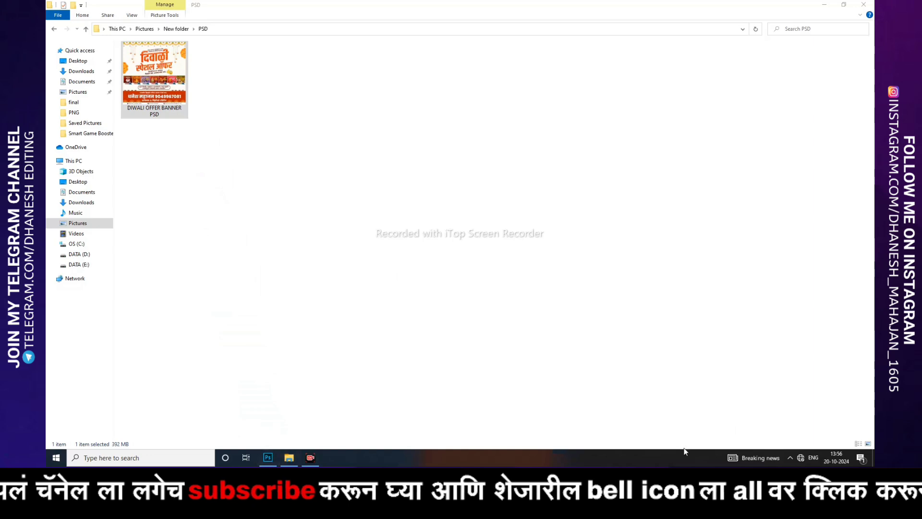
click(268, 457)
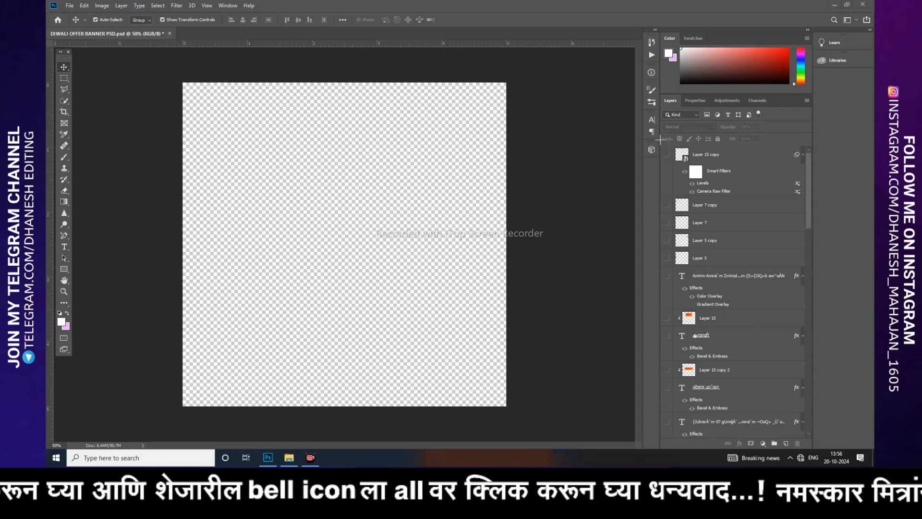
drag(660, 139, 803, 439)
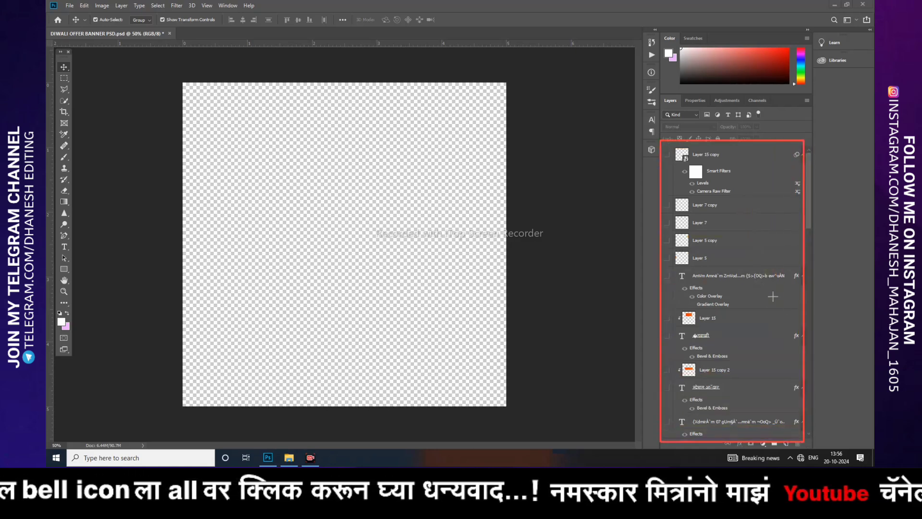
click(857, 444)
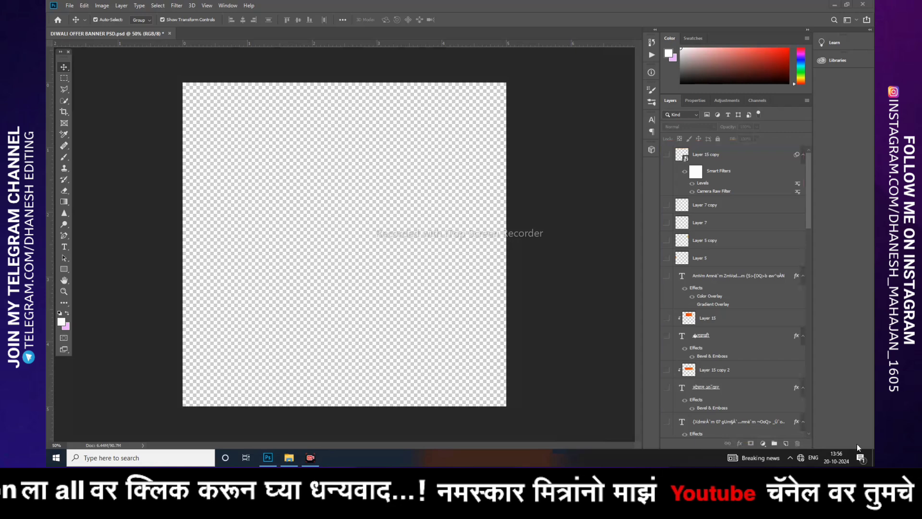
scroll(762, 380, down, 4)
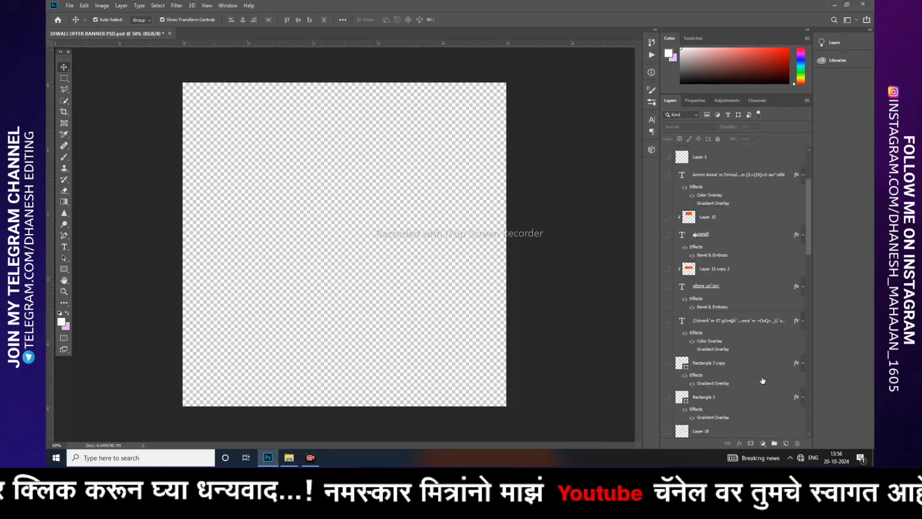
scroll(763, 381, down, 3)
scroll(762, 381, down, 3)
scroll(764, 381, down, 3)
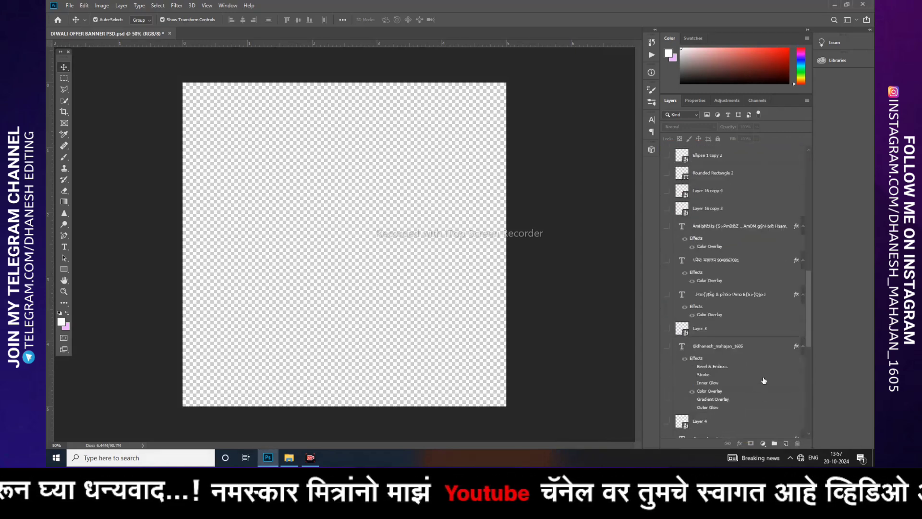
scroll(764, 380, down, 3)
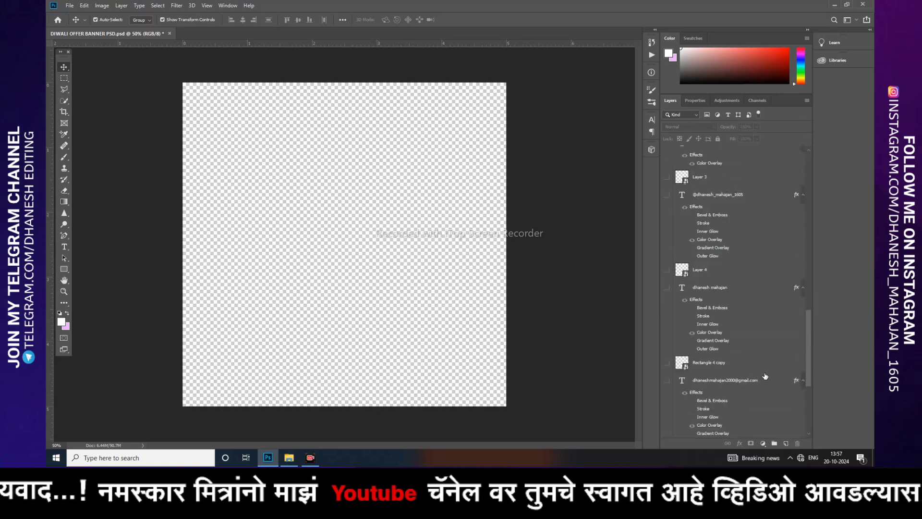
scroll(766, 376, up, 5)
scroll(764, 374, up, 5)
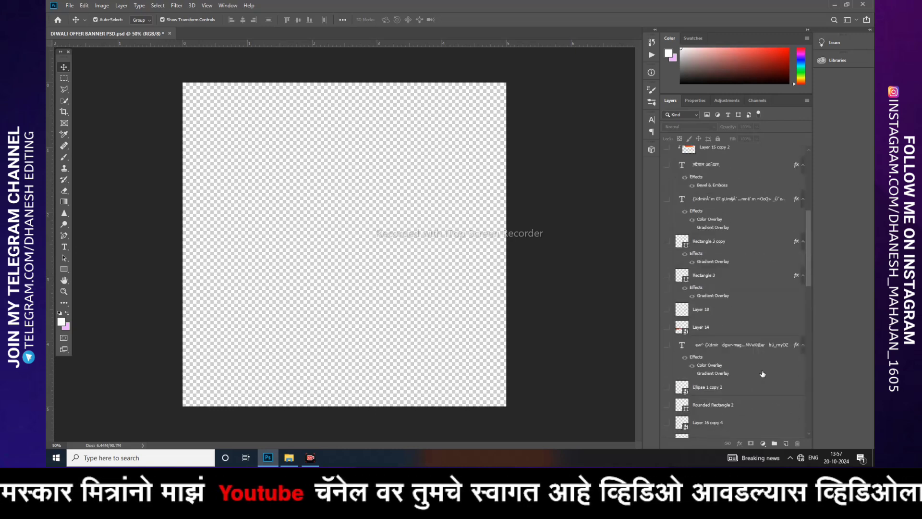
scroll(763, 374, down, 4)
scroll(762, 379, down, 4)
scroll(761, 383, down, 4)
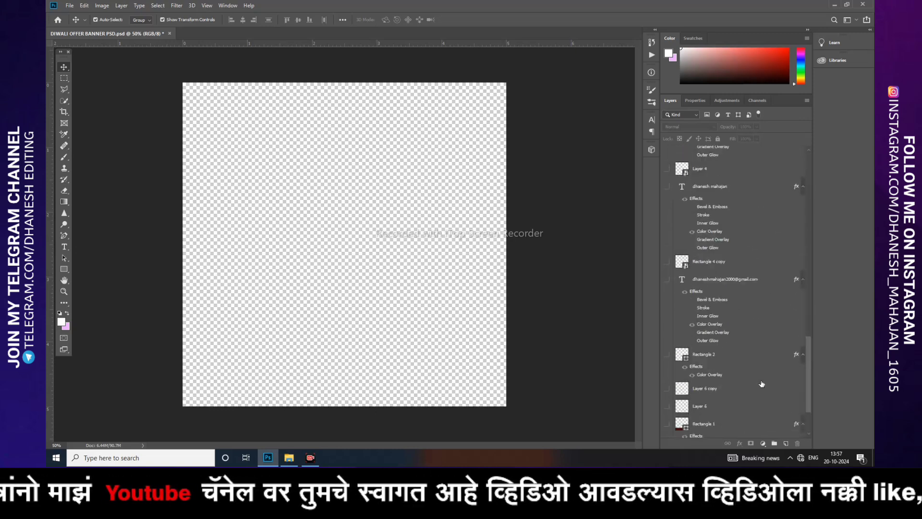
scroll(762, 384, down, 2)
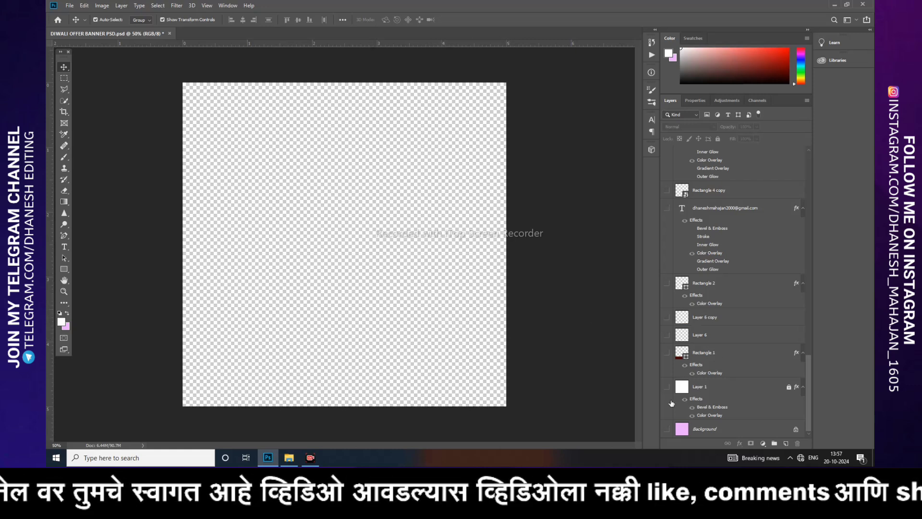
Show the pink Background and the cream Layer 1 above it, undoing a stray move.
click(667, 428)
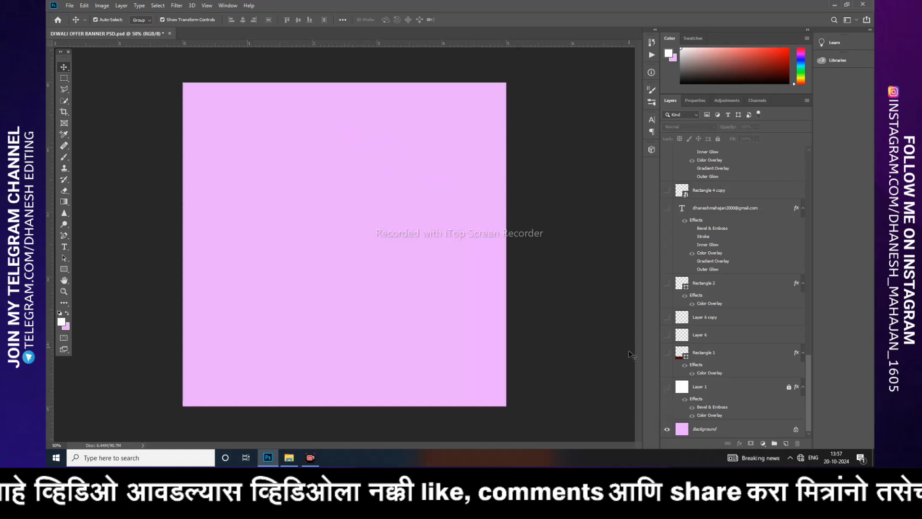
click(667, 386)
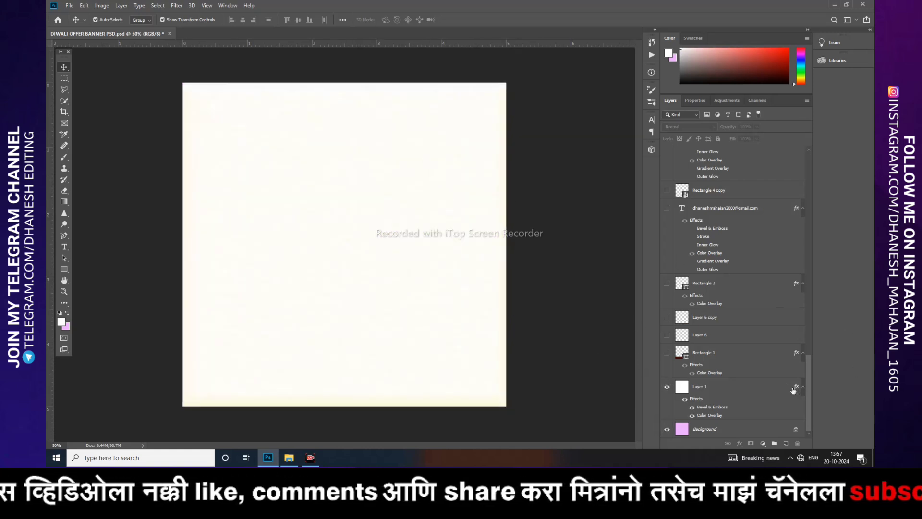
click(779, 394)
drag(272, 225, 287, 176)
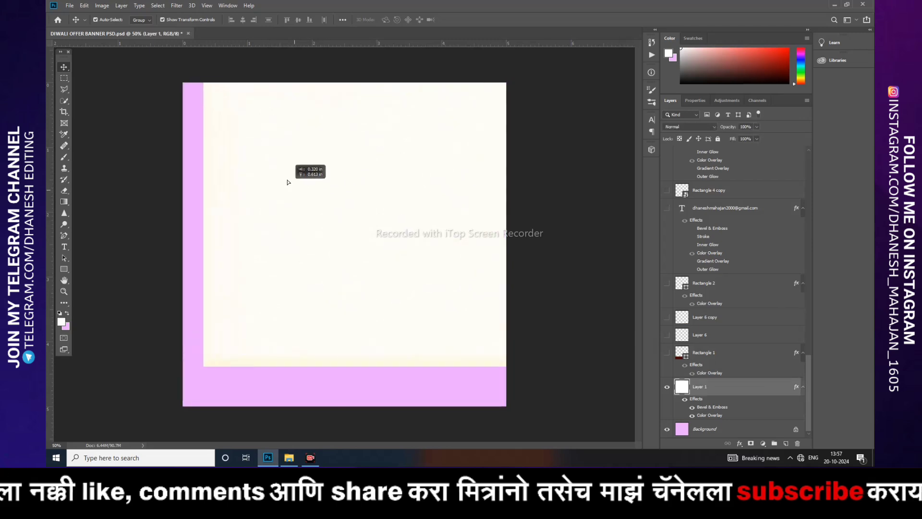
key(ctrl+z)
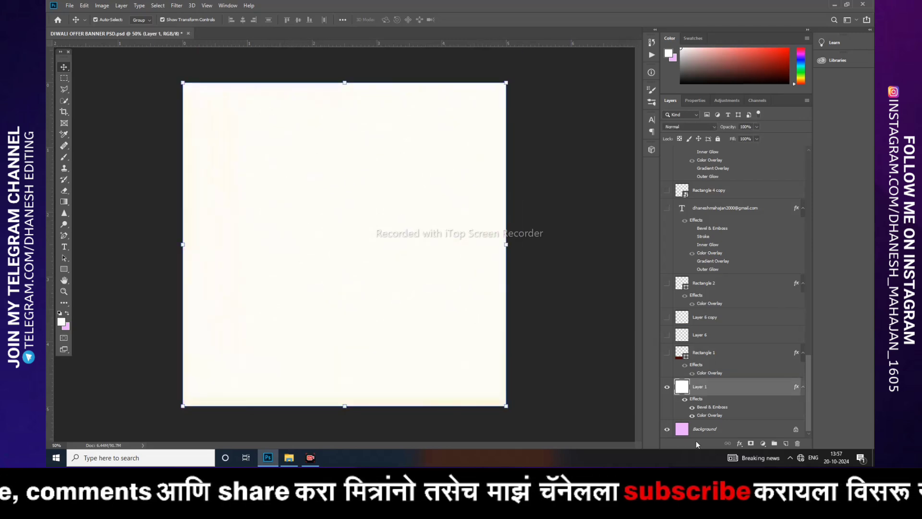
Review Layer 1's Bevel & Emboss, Texture and Contour styles, then lock Layer 1.
click(737, 443)
click(756, 409)
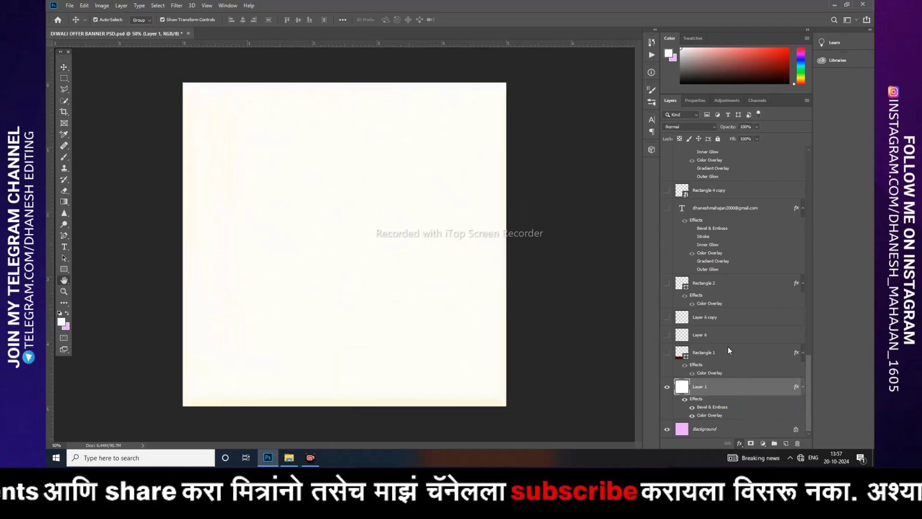
click(553, 276)
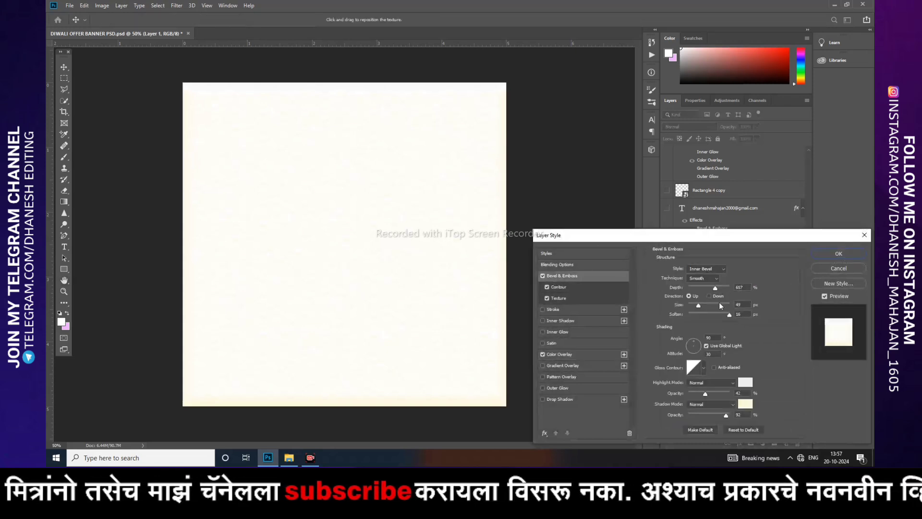
click(567, 298)
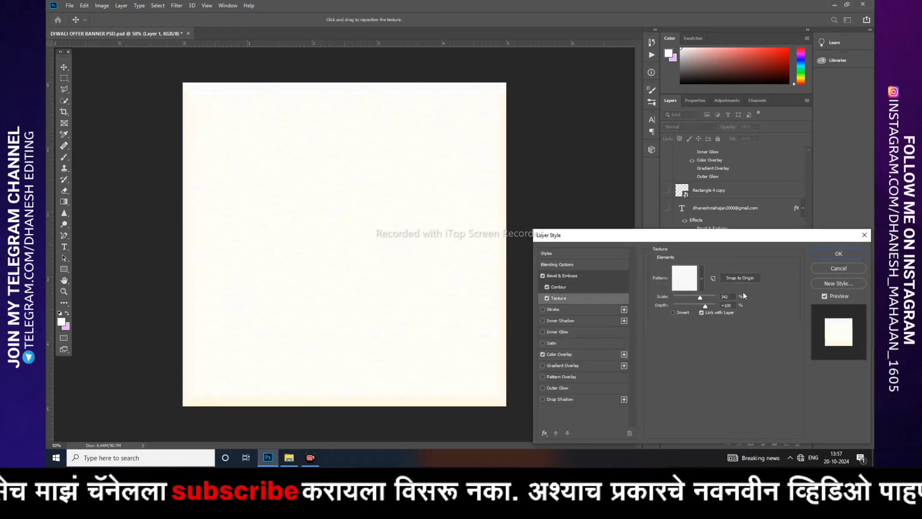
click(588, 287)
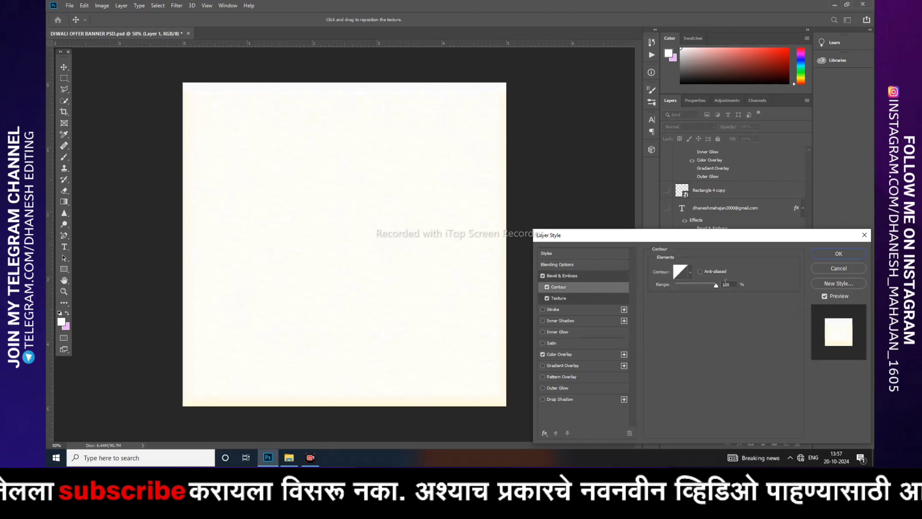
click(838, 253)
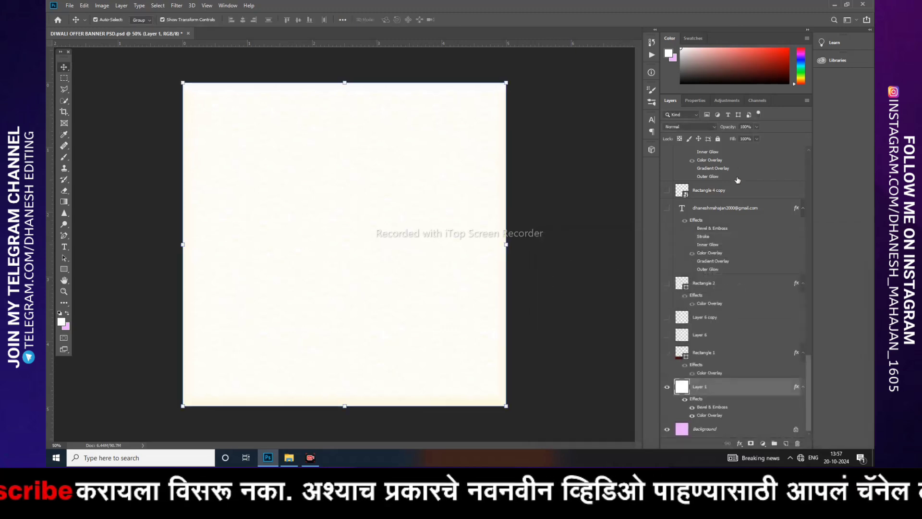
click(717, 139)
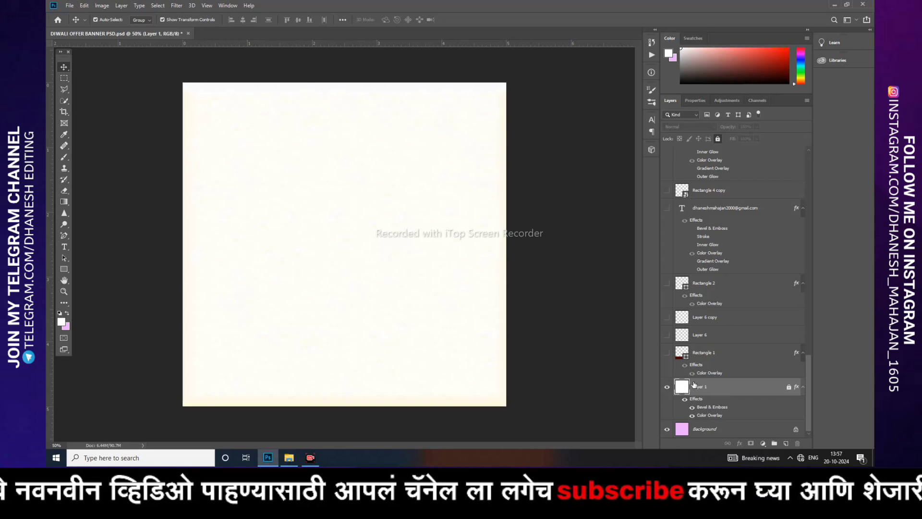
Show the red Rectangle 1 band at the bottom, undoing an accidental move.
click(667, 354)
mouse_move(385, 364)
mouse_down()
mouse_move(458, 272)
mouse_move(352, 298)
mouse_up()
key(ctrl+z)
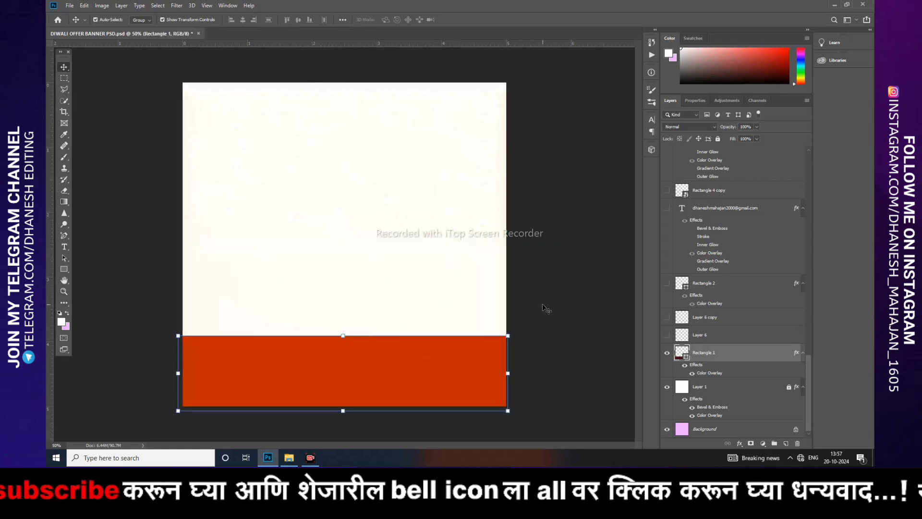
click(529, 306)
Draw a test rectangle in the upper-left canvas, then delete it.
click(65, 270)
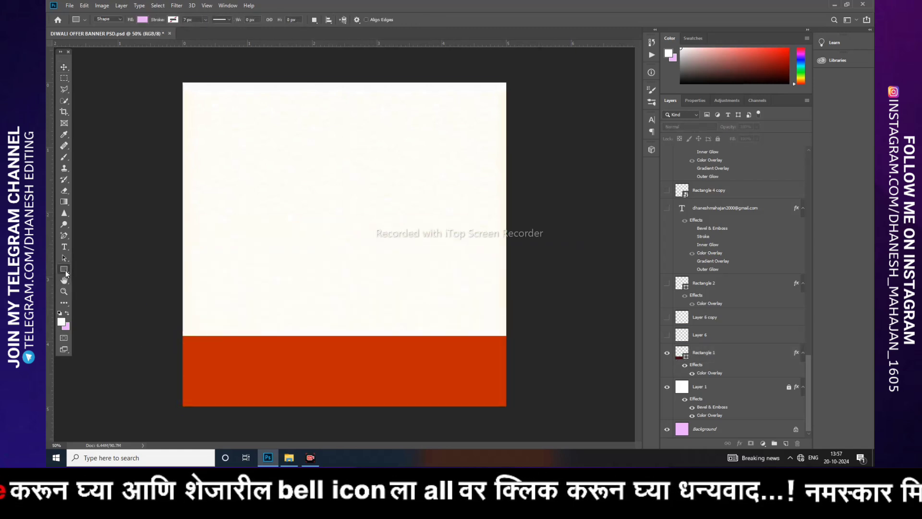
drag(231, 202, 317, 233)
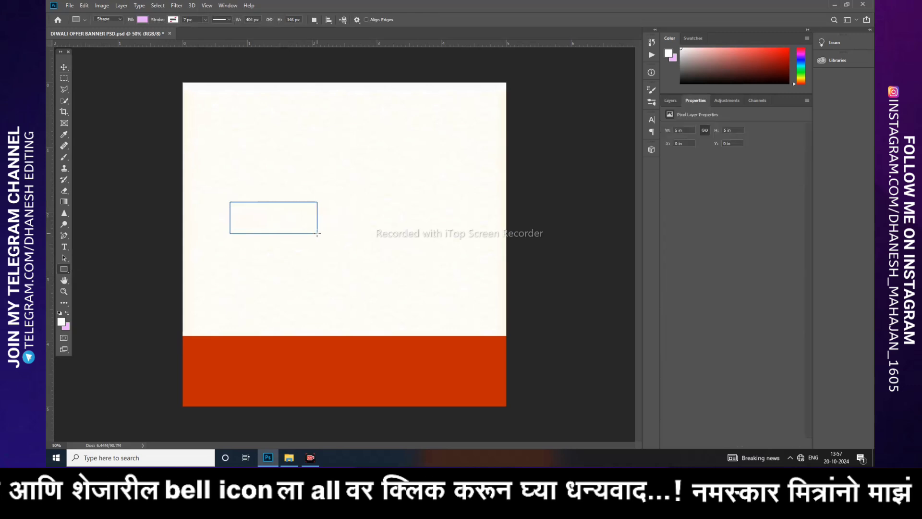
click(670, 100)
click(63, 67)
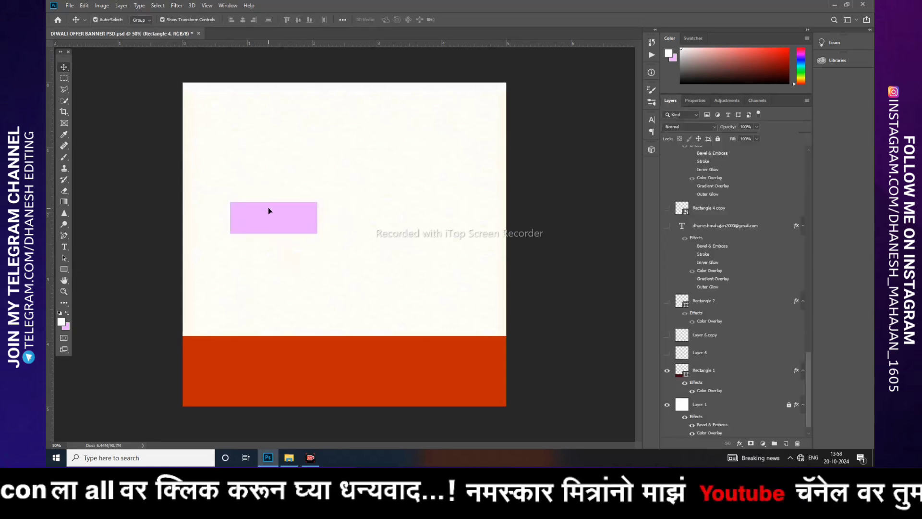
key(Delete)
Show Layer 6 and Layer 6 copy, the two orange lace borders.
click(436, 383)
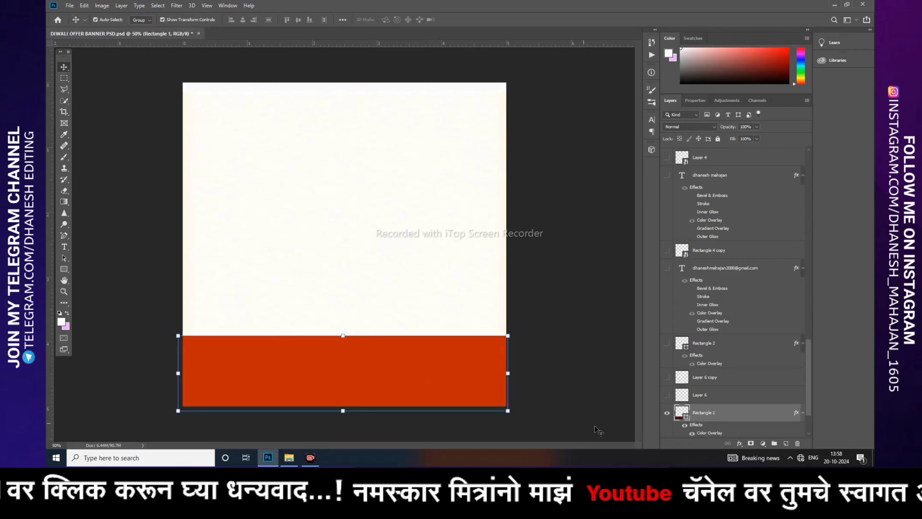
scroll(691, 378, down, 3)
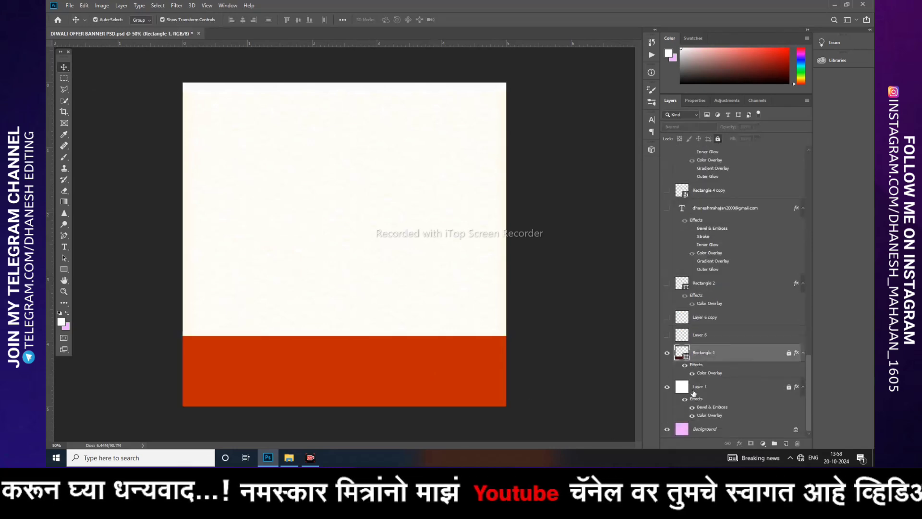
scroll(694, 383, up, 3)
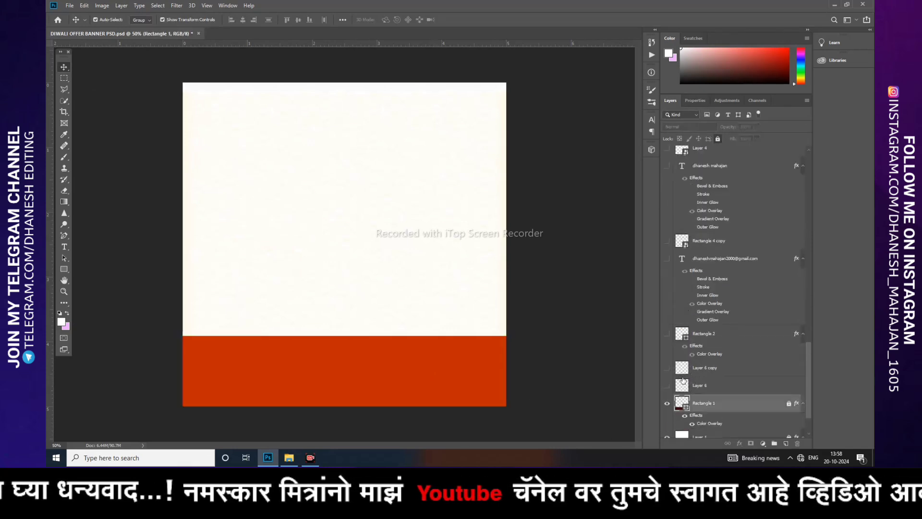
click(667, 386)
click(667, 368)
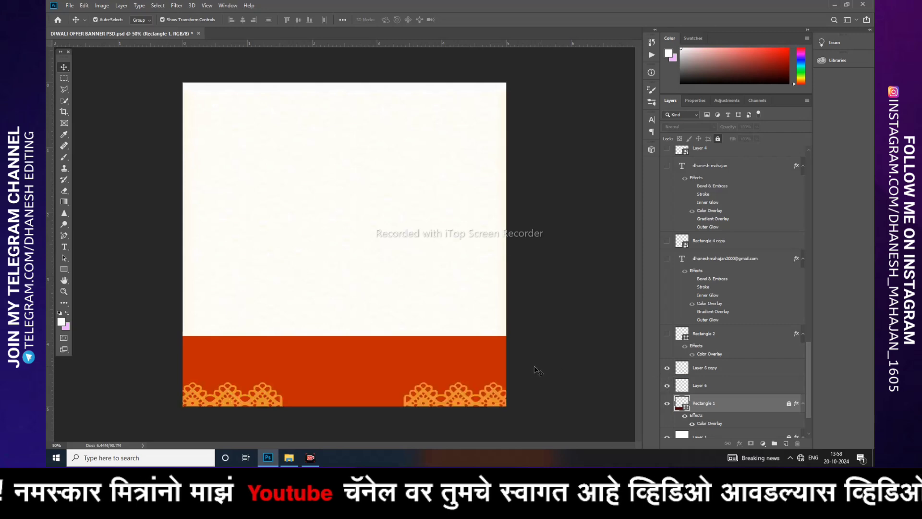
Nudge the right and left lace borders up onto the red band.
mouse_move(458, 397)
mouse_down()
mouse_move(355, 372)
mouse_move(450, 381)
mouse_move(461, 395)
mouse_up()
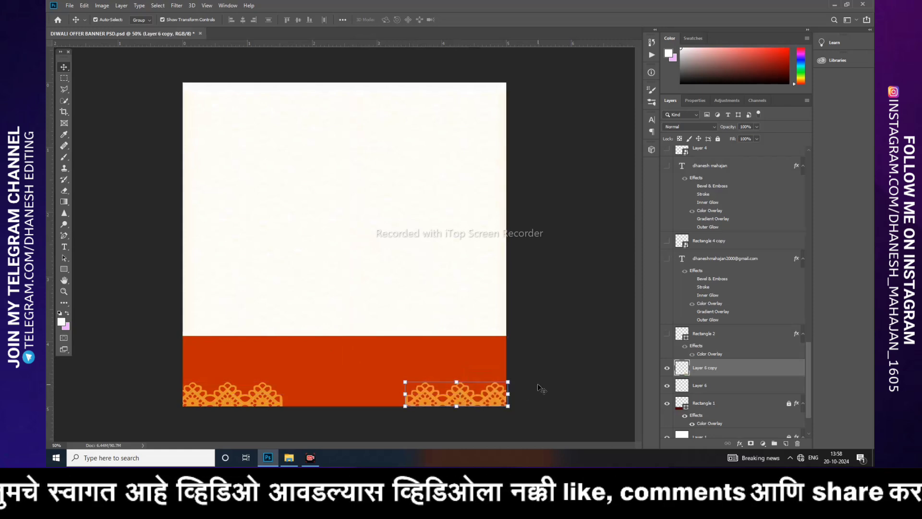
click(273, 389)
mouse_move(278, 402)
mouse_down()
mouse_move(290, 402)
mouse_move(280, 398)
mouse_up()
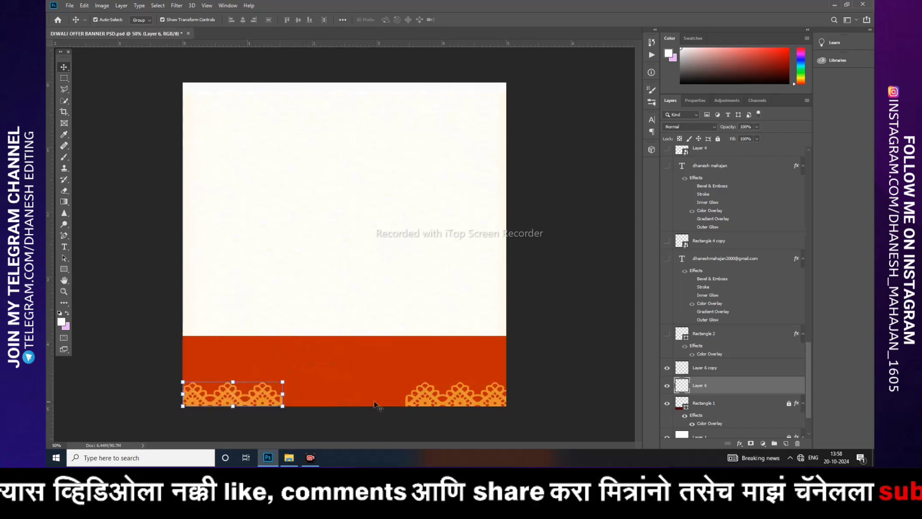
click(352, 403)
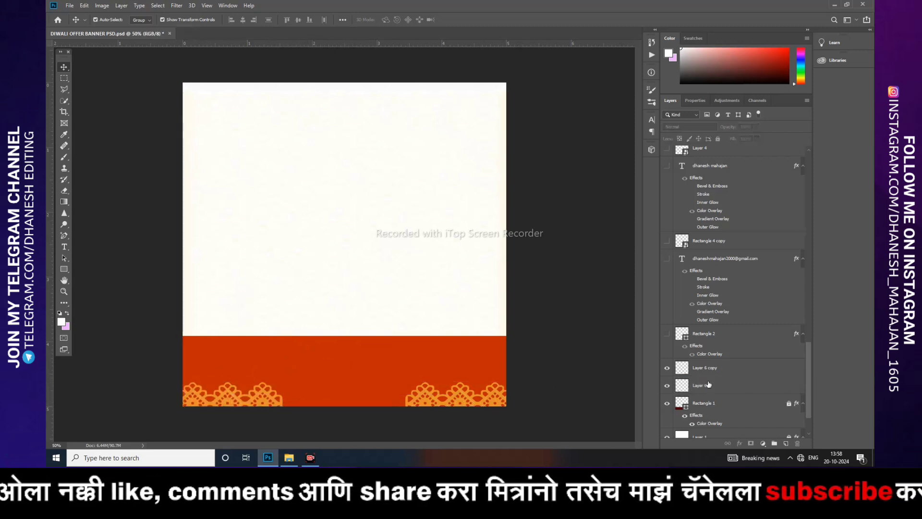
Reveal the white Rectangle 2 strip and move it up beneath the band.
scroll(700, 389, up, 2)
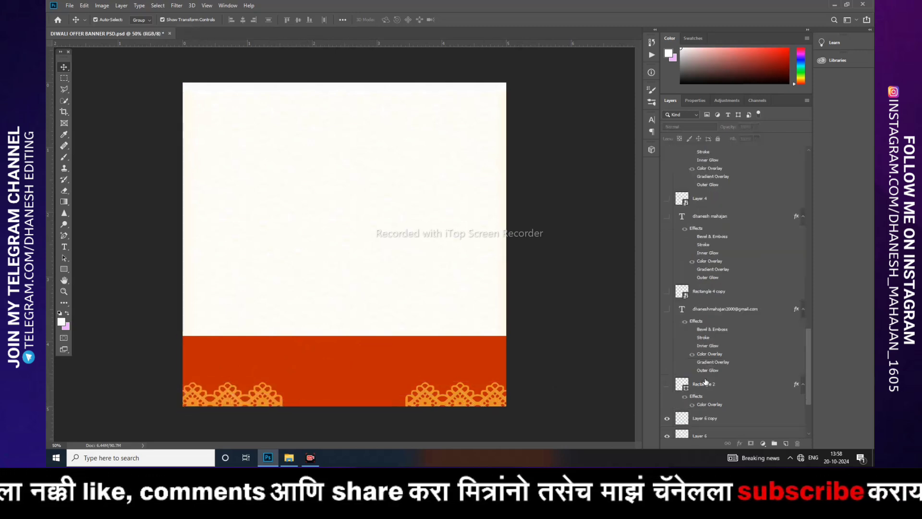
click(667, 384)
mouse_move(364, 401)
mouse_down()
mouse_move(349, 360)
mouse_move(354, 373)
mouse_up()
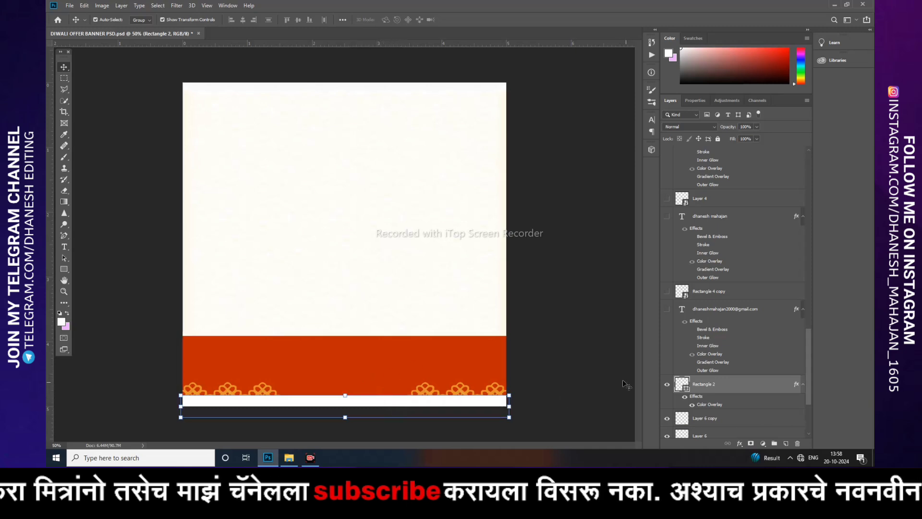
Show the e-mail address and its envelope icon on the white strip.
click(578, 383)
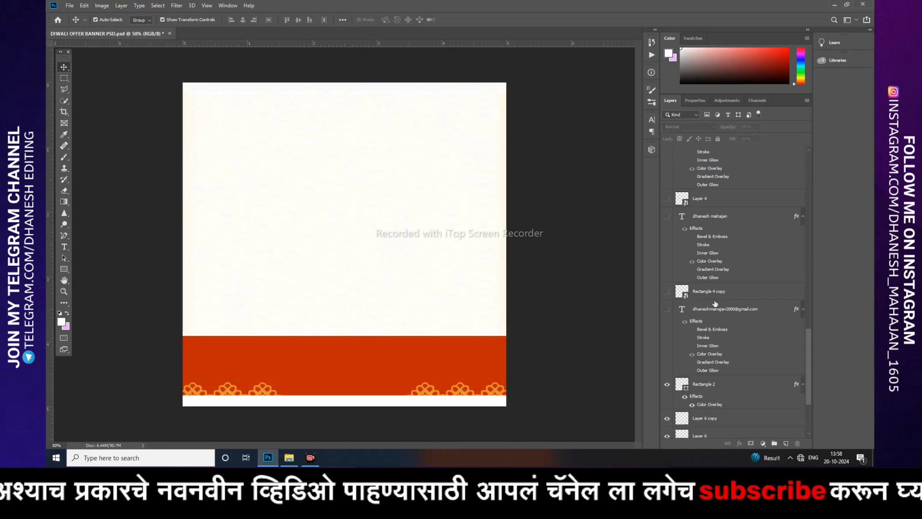
click(667, 309)
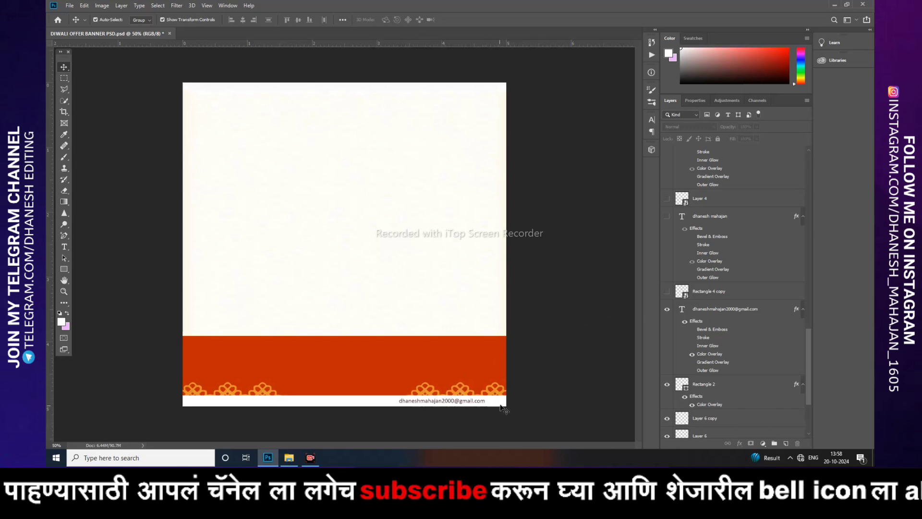
scroll(676, 398, up, 2)
click(668, 343)
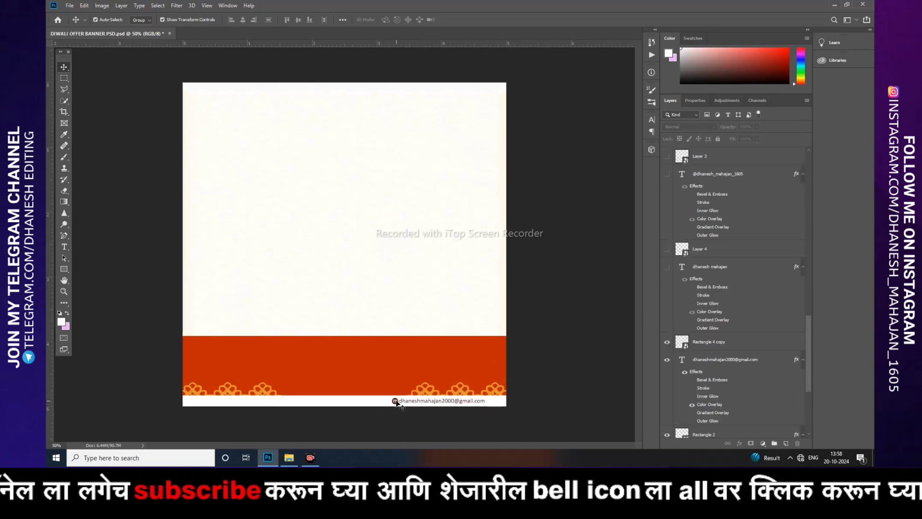
Show the Facebook name text and its Facebook icon on the strip.
scroll(396, 401, up, 2)
mouse_move(395, 406)
mouse_down()
mouse_move(425, 299)
mouse_move(451, 293)
mouse_up()
scroll(529, 295, left, 3)
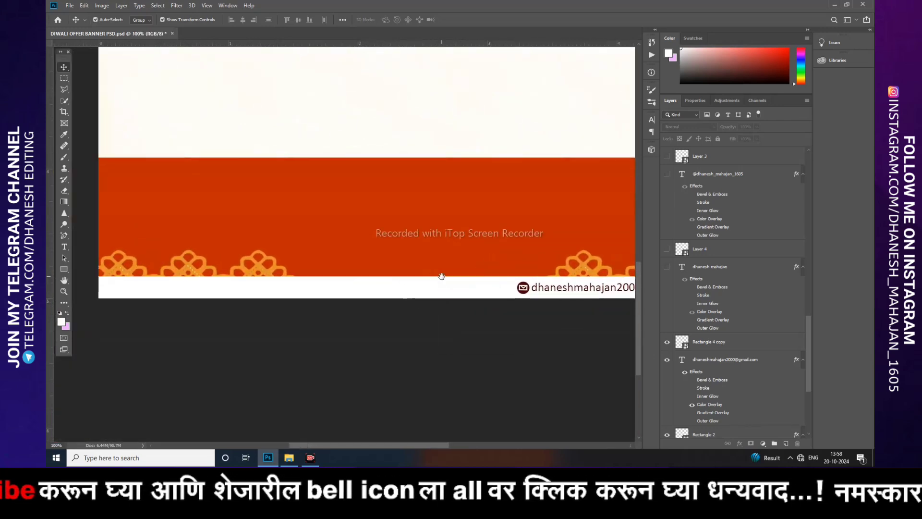
click(667, 267)
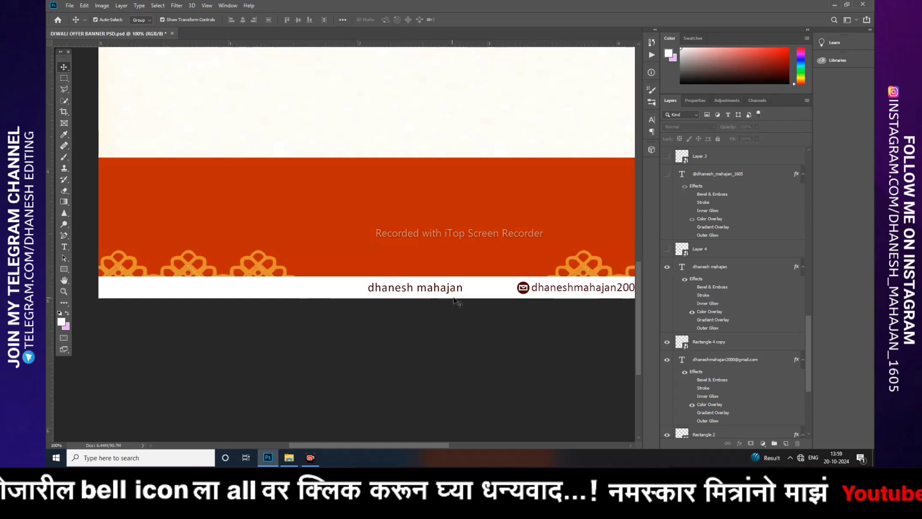
click(666, 249)
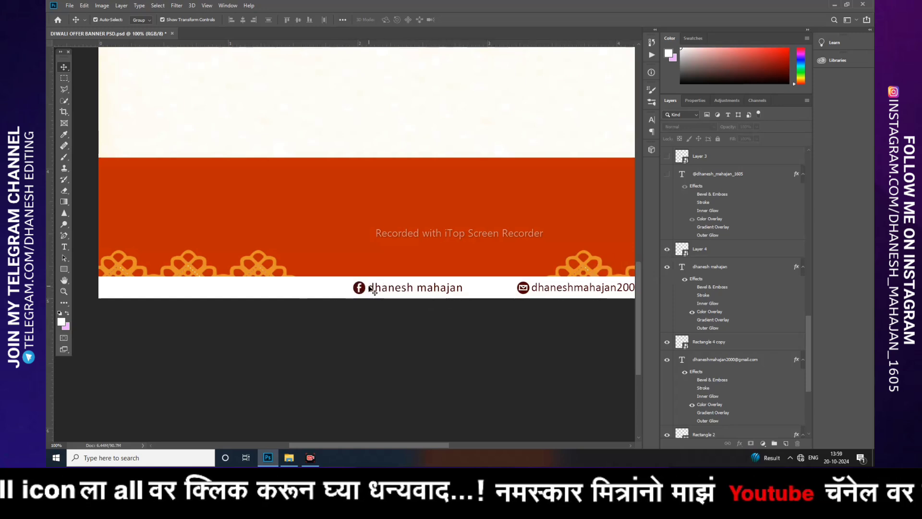
Open the Facebook icon's smart object to inspect it, then close it.
click(368, 294)
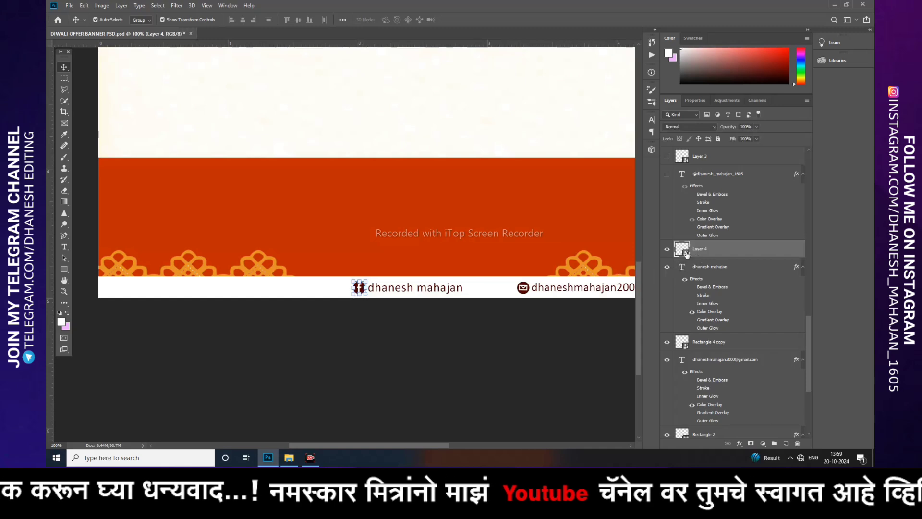
double_click(683, 249)
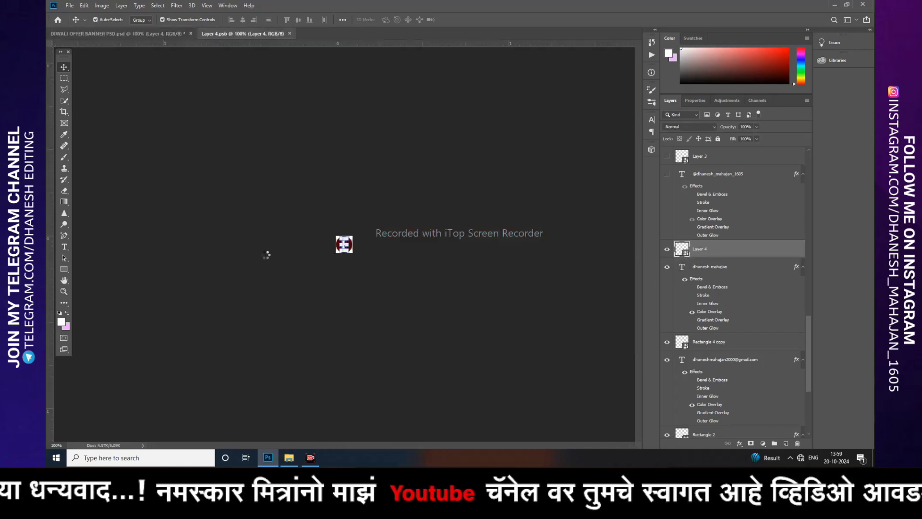
key(ctrl+plus)
key(ctrl+plus)
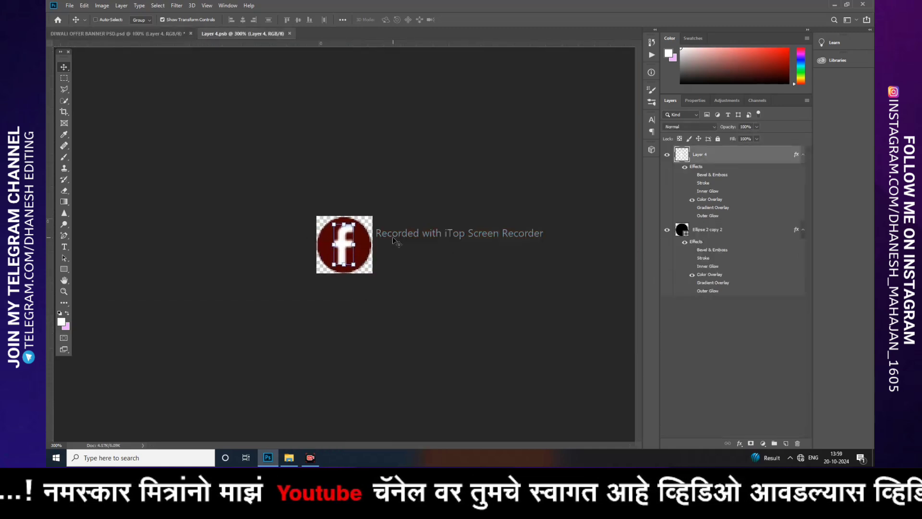
key(ctrl+plus)
key(ctrl+alt+a)
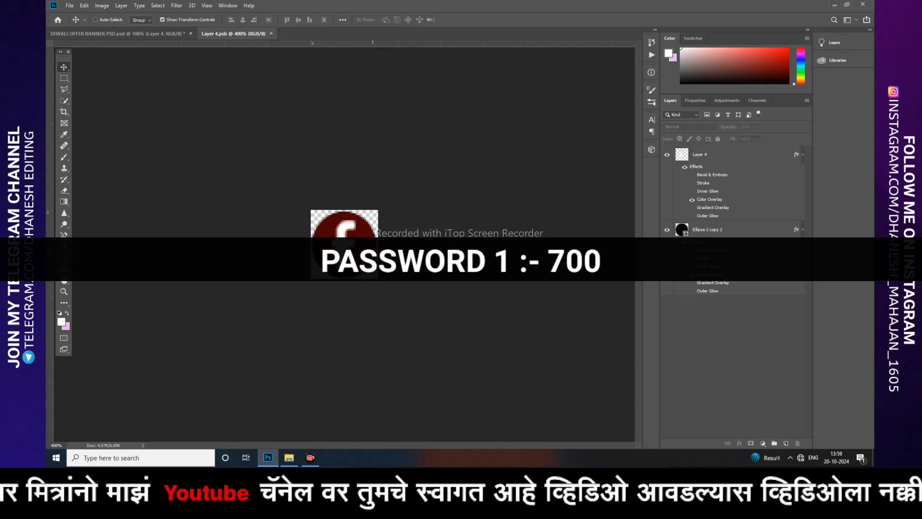
key(ctrl+minus)
key(ctrl+minus)
key(ctrl+minus)
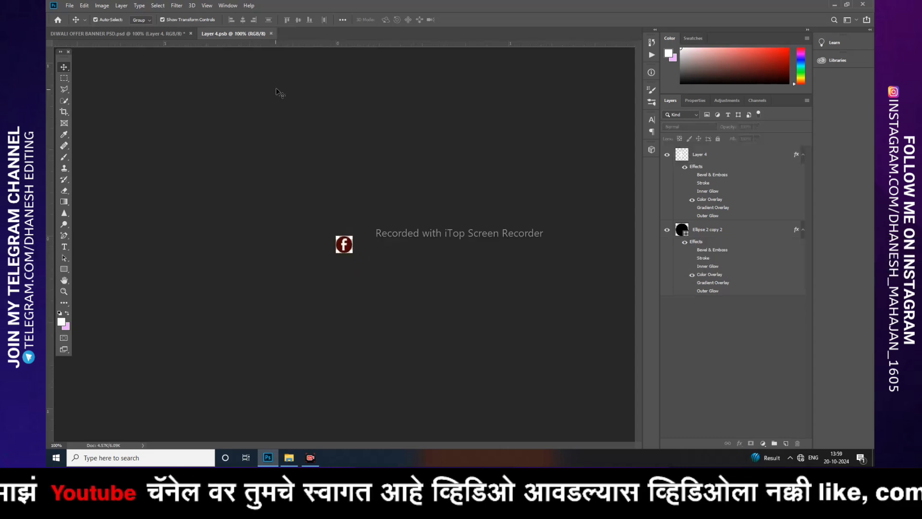
click(271, 33)
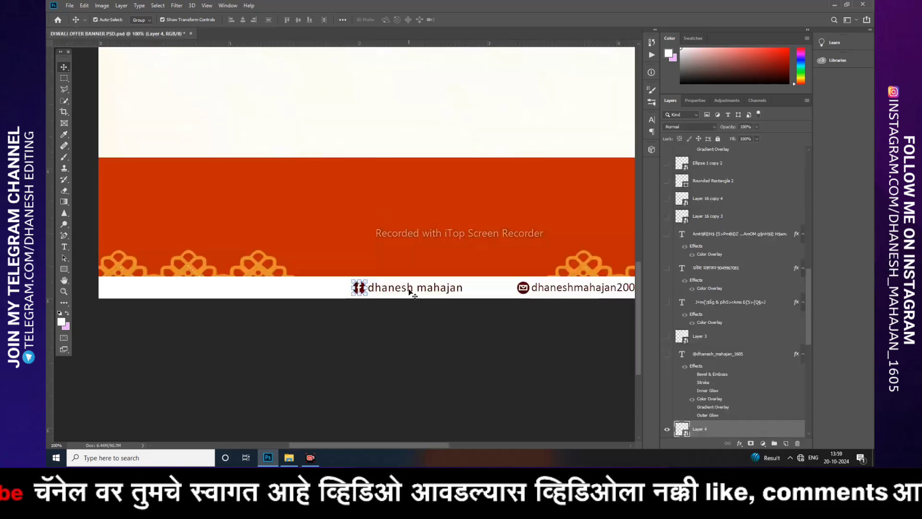
Show the Instagram handle text and its Instagram icon on the strip.
scroll(709, 346, down, 3)
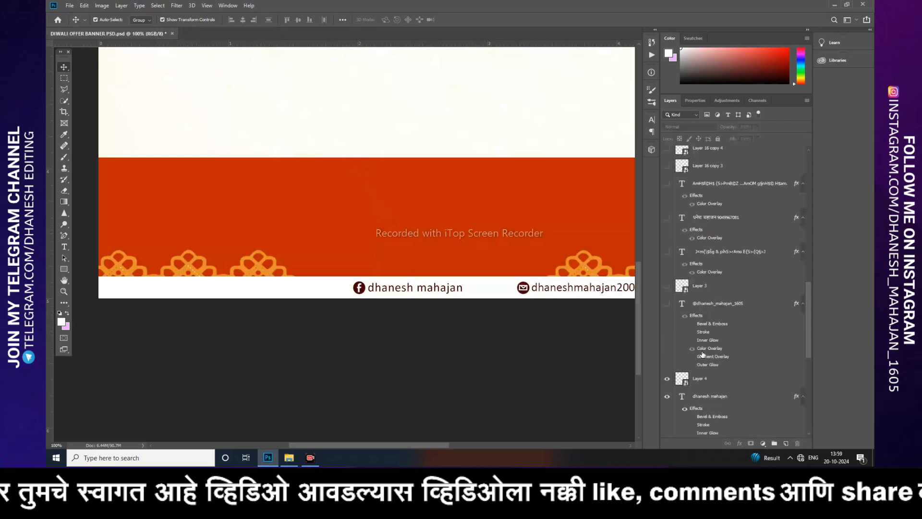
click(667, 304)
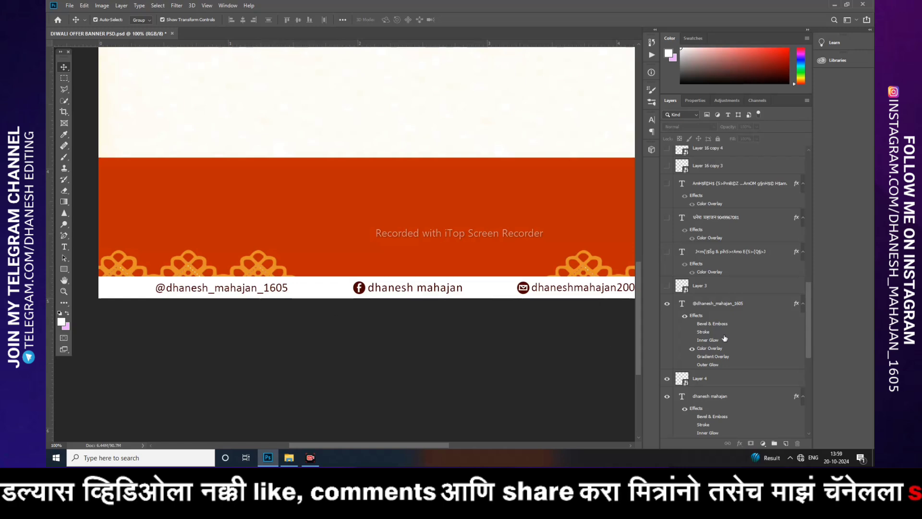
click(667, 287)
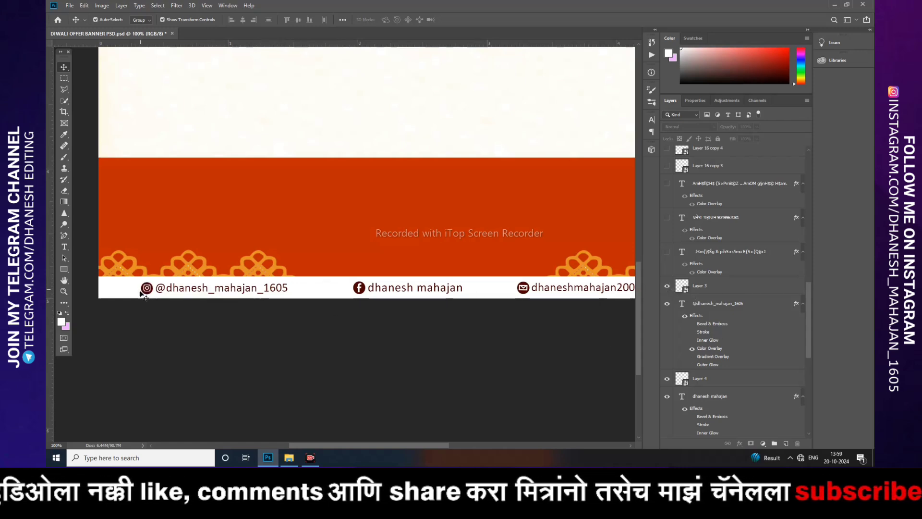
click(701, 286)
scroll(704, 337, up, 1)
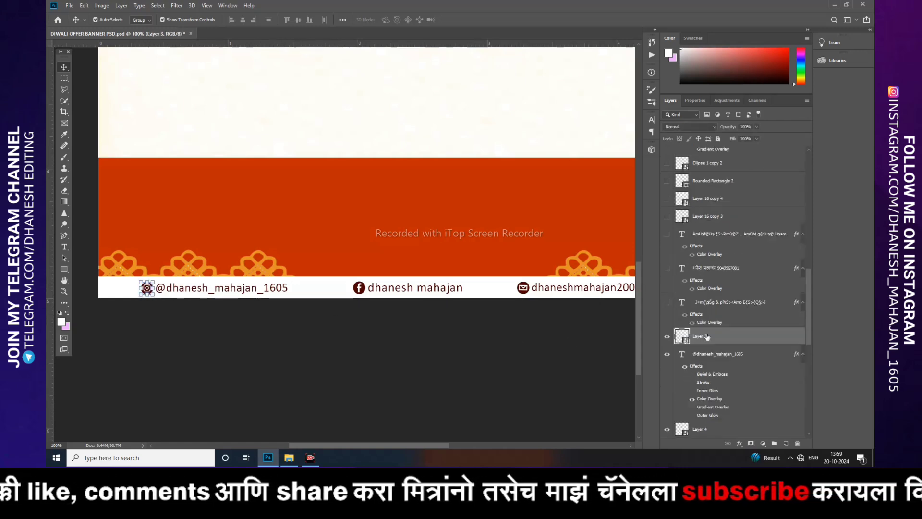
scroll(704, 337, up, 1)
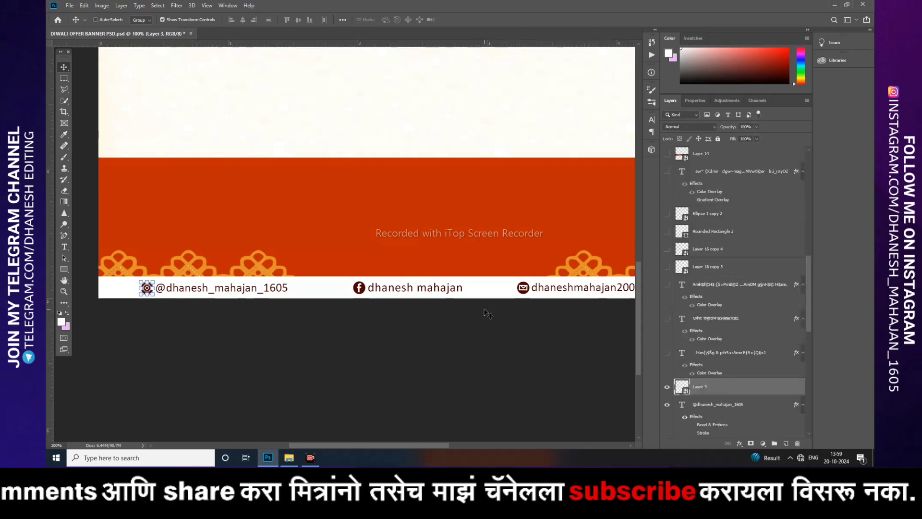
Show the 'ग्राफिक्स & व्हिडीओ एडिटिंग' subtitle and the large name-and-phone heading.
key(ctrl+minus)
key(ctrl+minus)
key(ctrl+plus)
key(ctrl+minus)
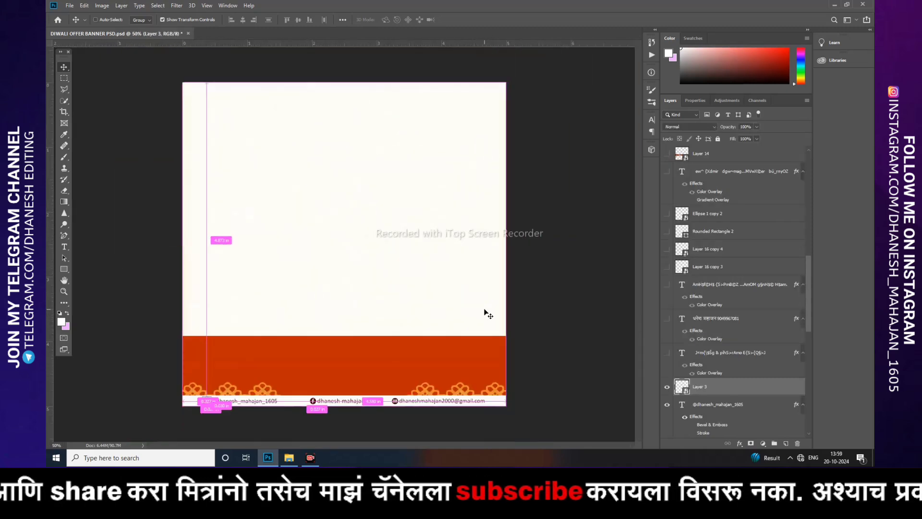
key(ctrl)
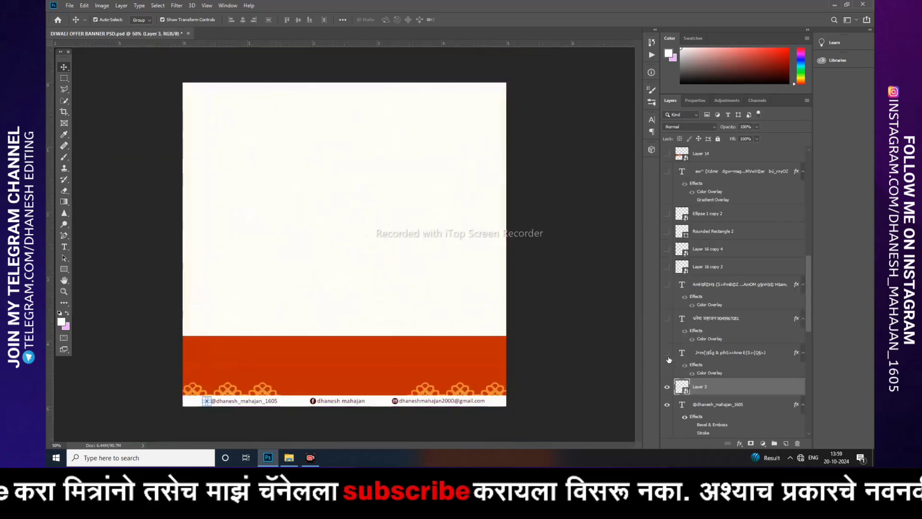
click(667, 353)
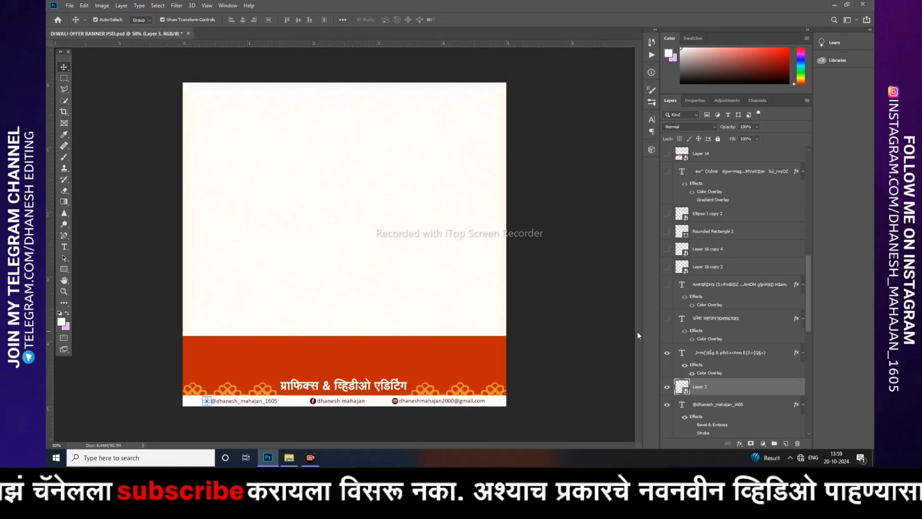
click(667, 318)
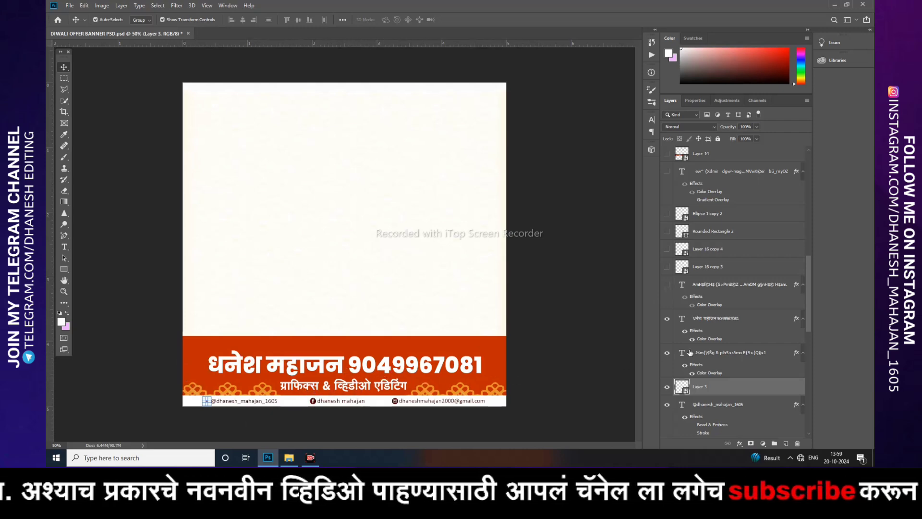
click(688, 371)
Show the 'आकर्षक डिझाईन करिता आजच संपर्क करा.' tagline and zoom in to check it.
scroll(695, 376, up, 2)
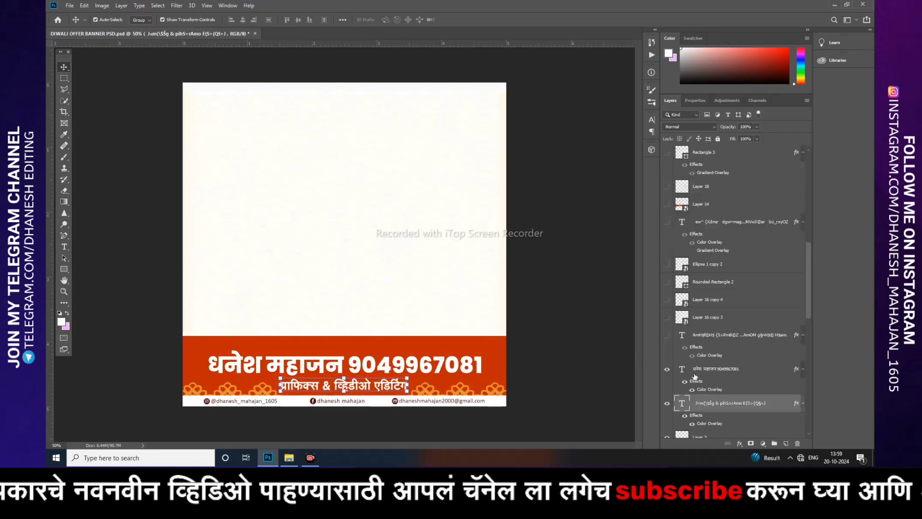
click(667, 336)
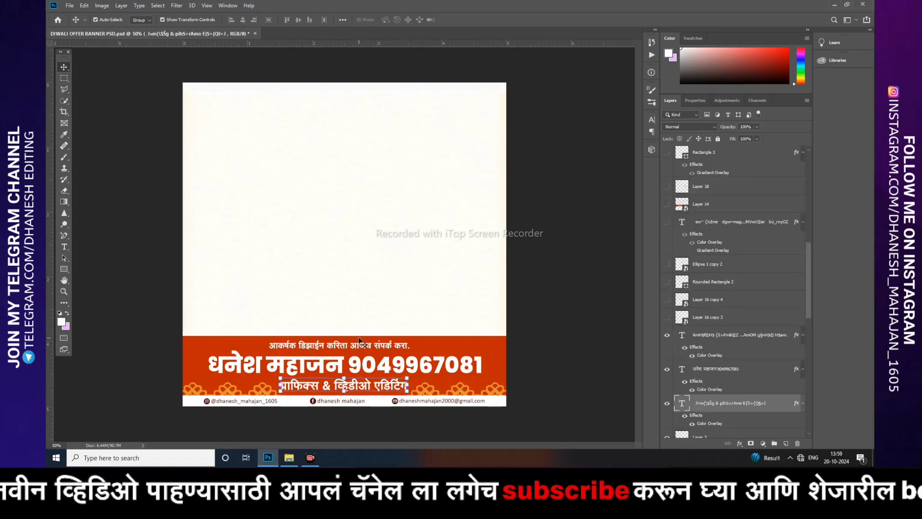
key(ctrl+plus)
key(ctrl+plus)
key(ctrl+minus)
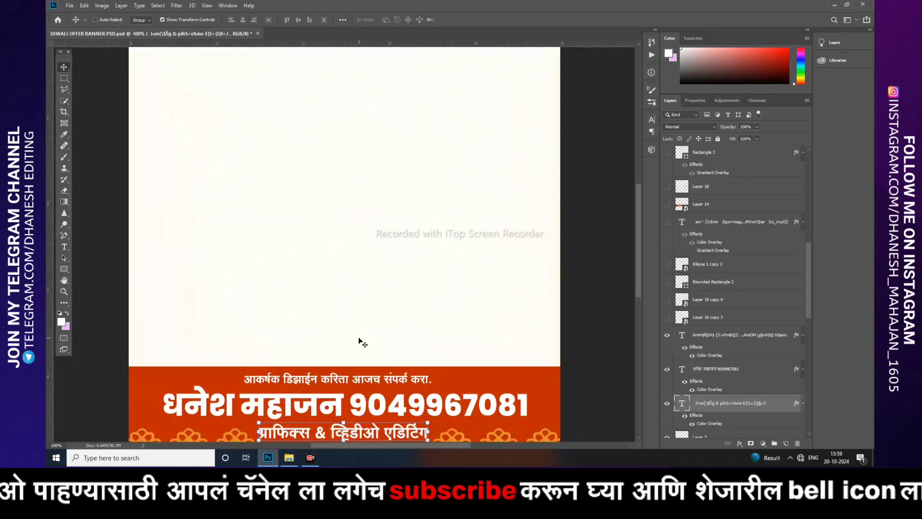
key(ctrl+minus)
key(ctrl+plus)
key(ctrl+minus)
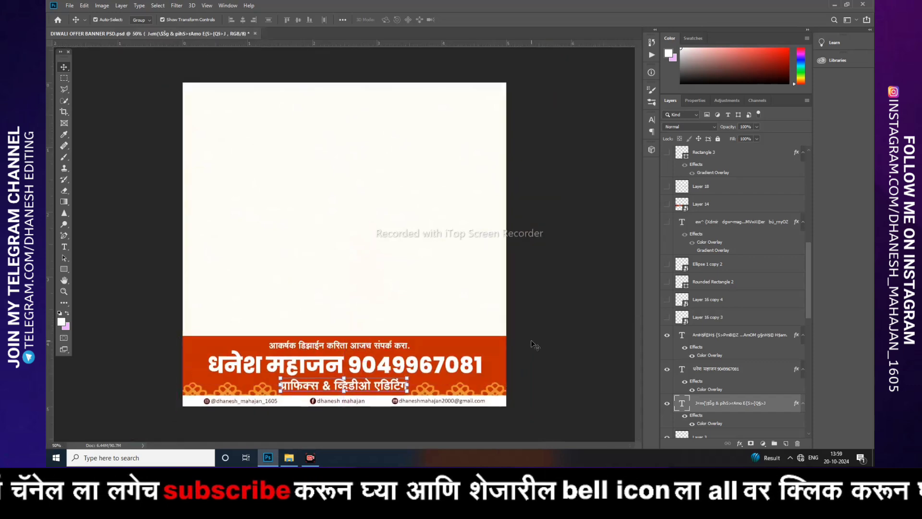
click(533, 345)
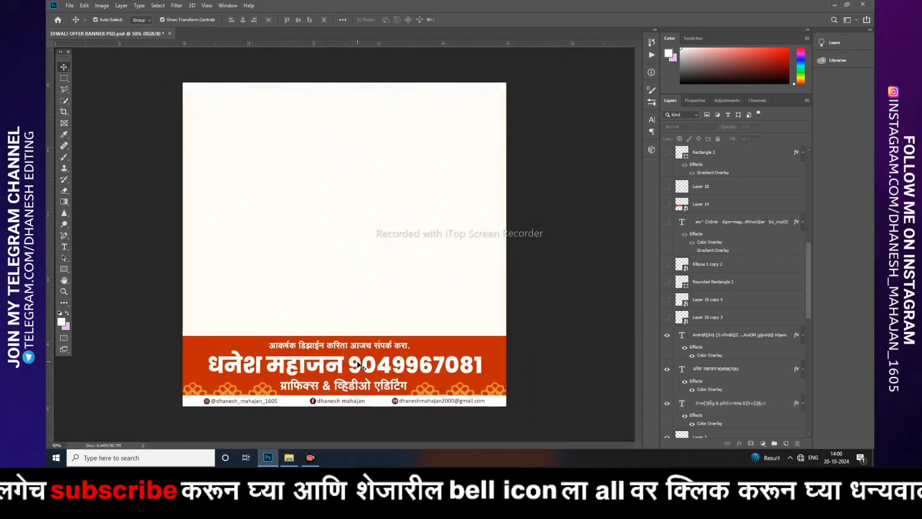
Show Layer 16 copy 3 and copy 4, the left and right diya rows.
scroll(749, 386, up, 2)
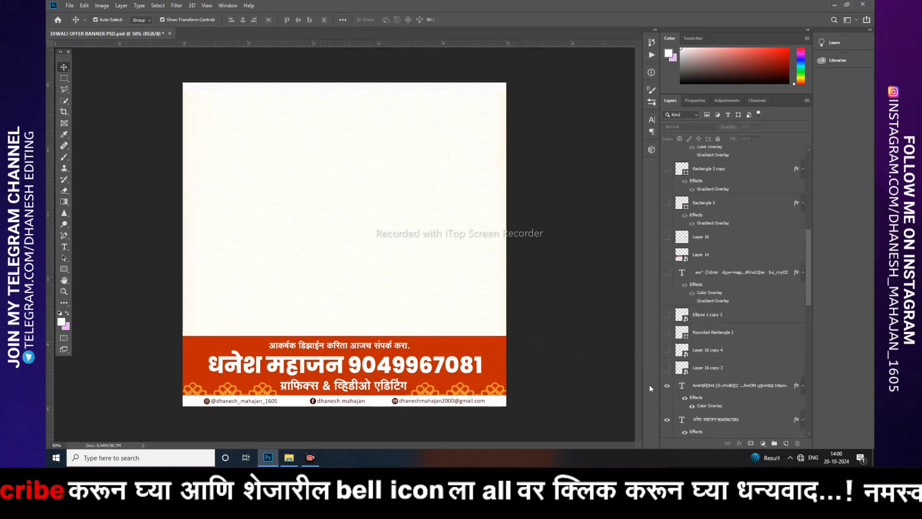
click(667, 368)
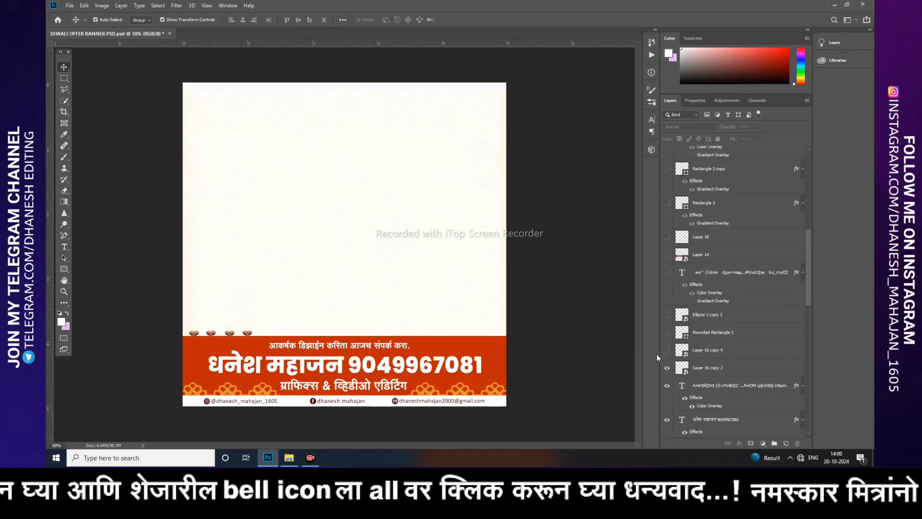
click(668, 351)
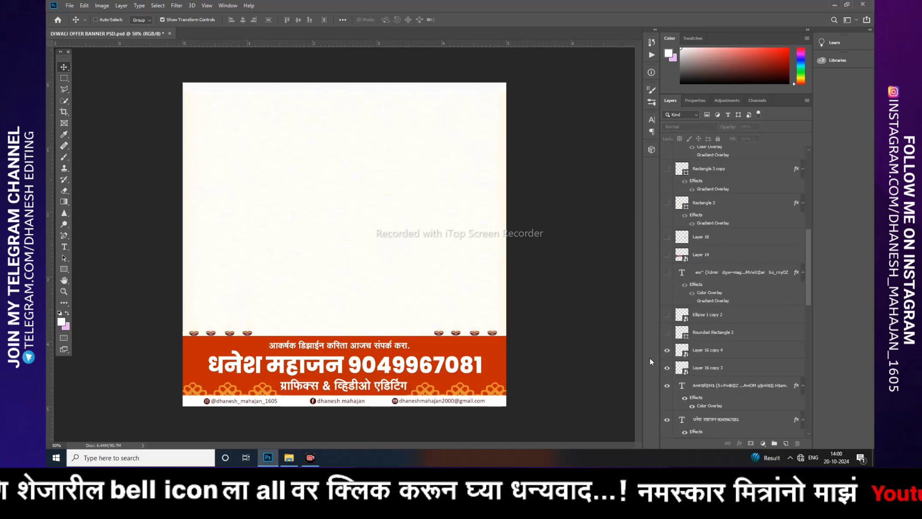
key(ctrl+plus)
key(ctrl+plus)
drag(613, 356, 400, 263)
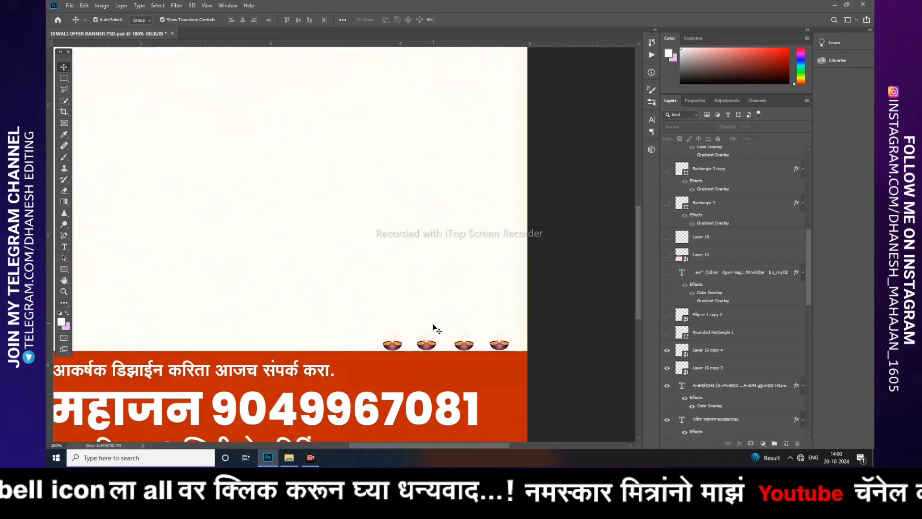
scroll(434, 328, left, 3)
scroll(394, 334, left, 5)
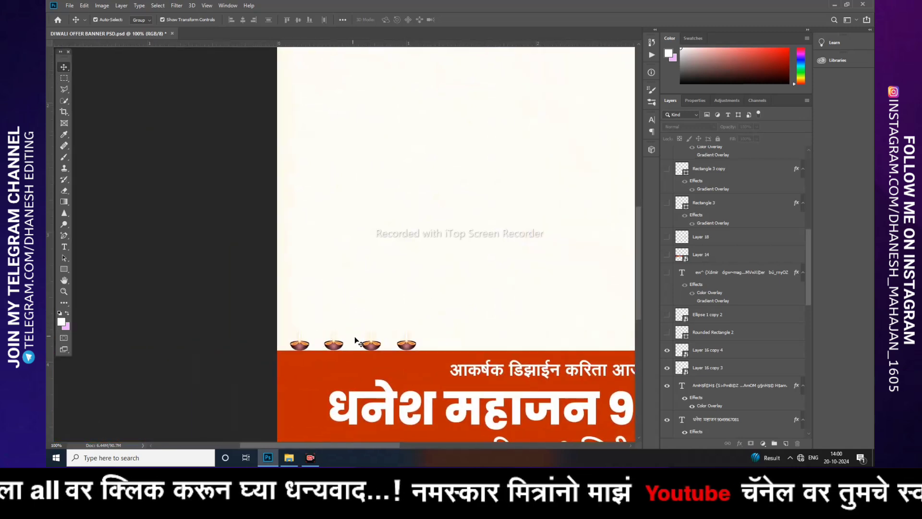
In the left lamp group's smart object, nudge the third diya slightly right.
click(367, 346)
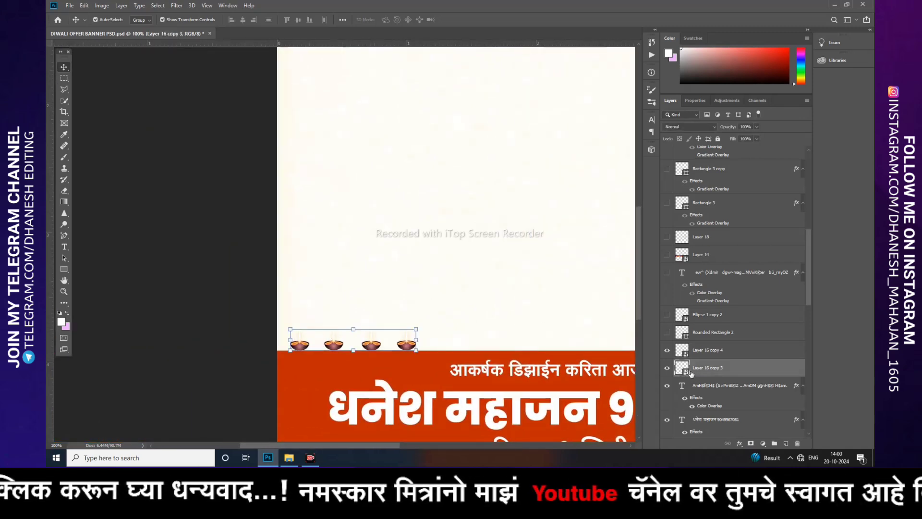
double_click(685, 370)
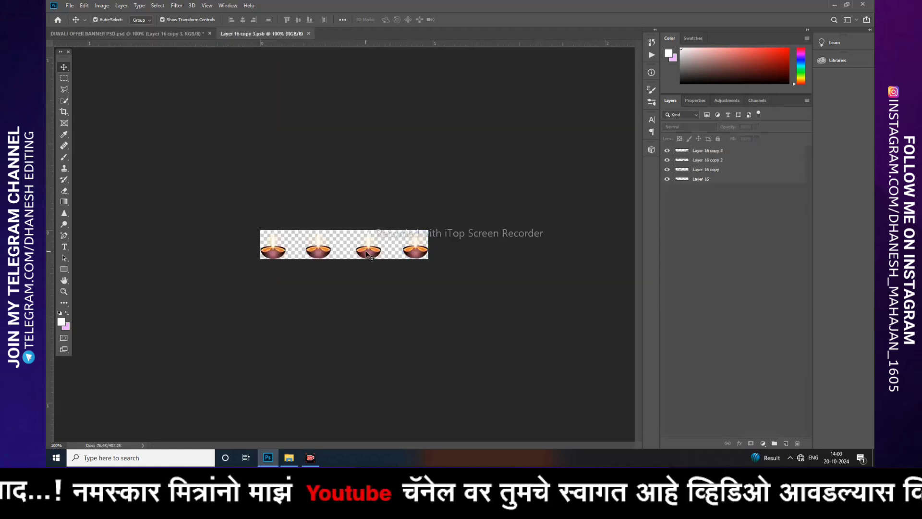
click(363, 250)
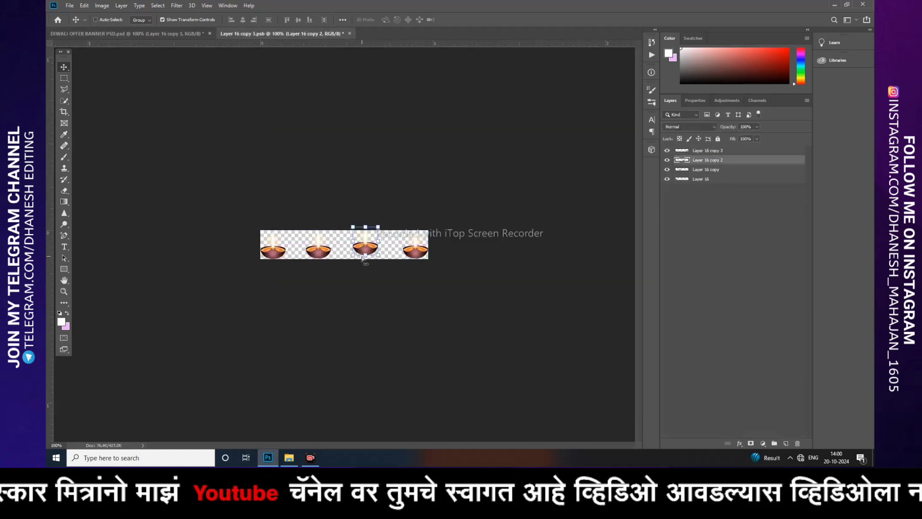
drag(362, 253, 366, 253)
click(453, 306)
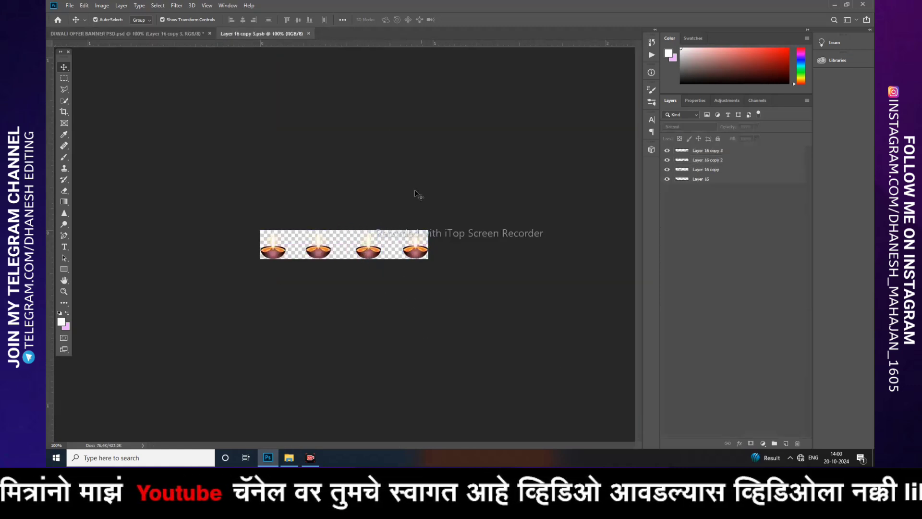
click(309, 34)
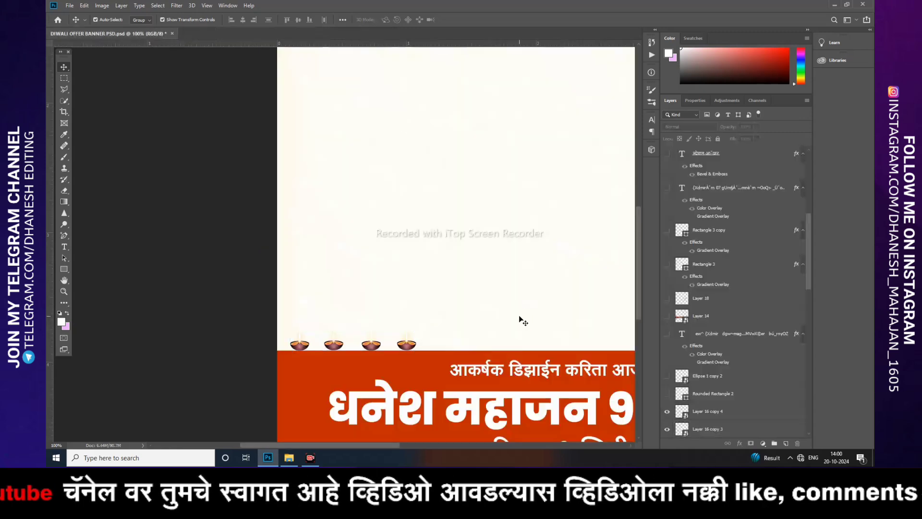
key(ctrl+minus)
key(ctrl+minus)
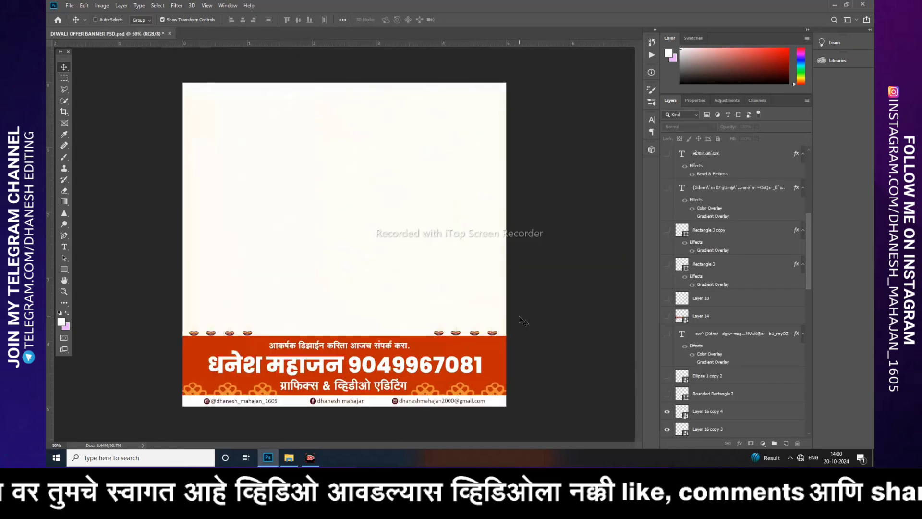
key(ctrl+plus)
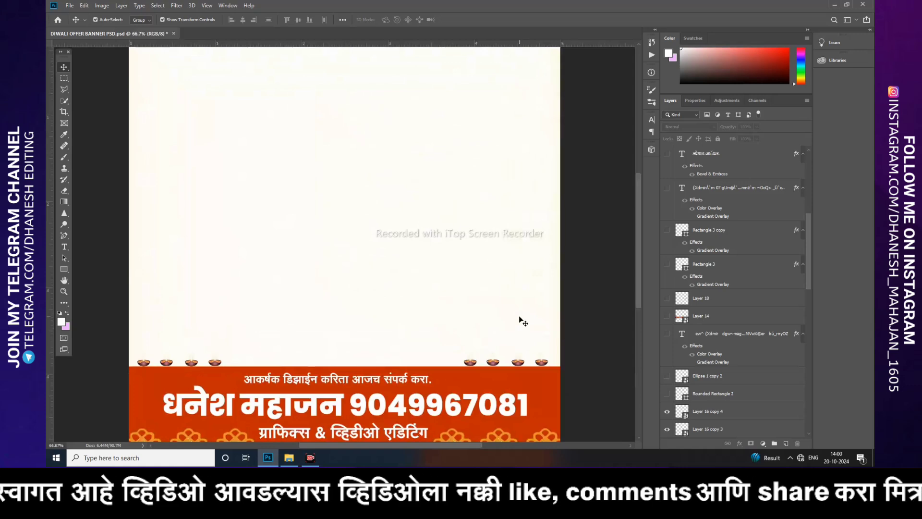
Show Rounded Rectangle 2 above the lamps and check the shape tool flyout.
click(667, 394)
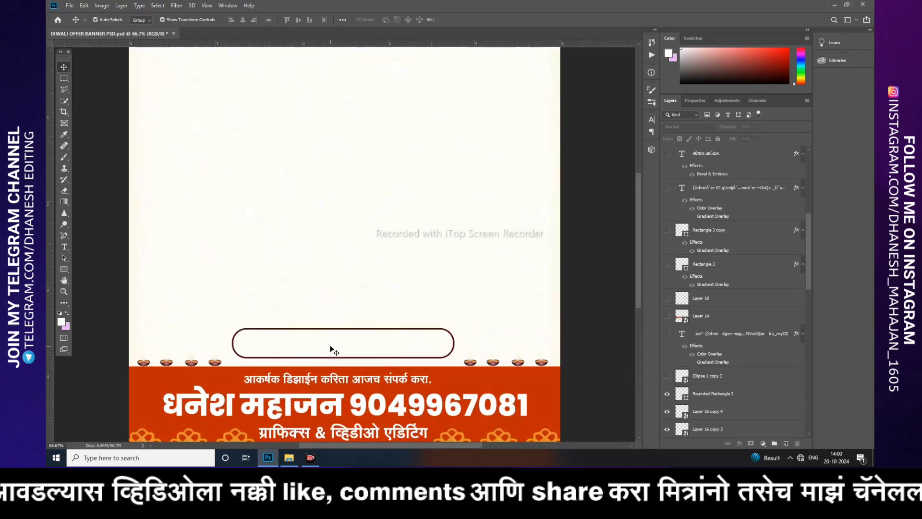
click(64, 270)
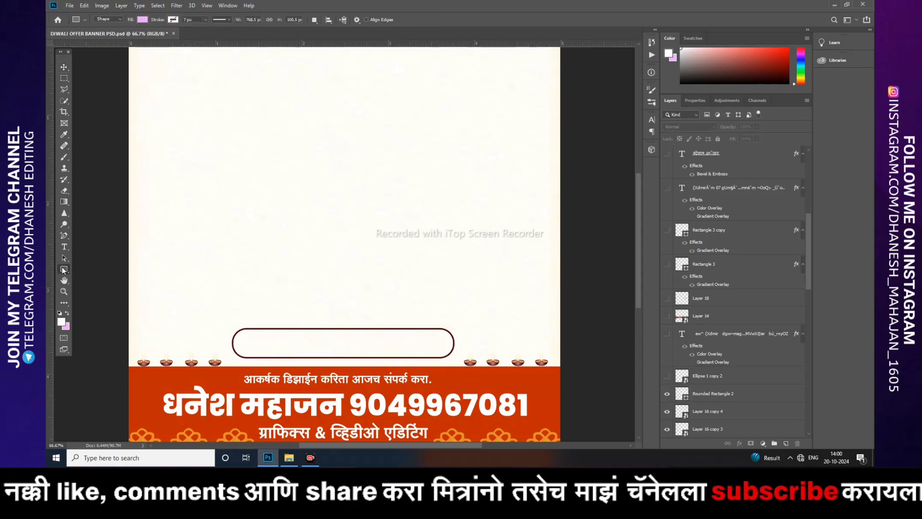
right_click(59, 269)
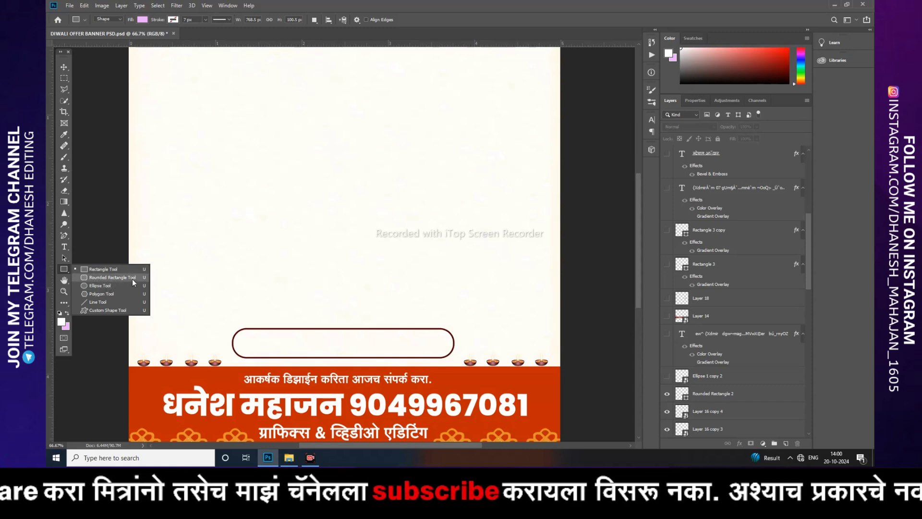
click(64, 269)
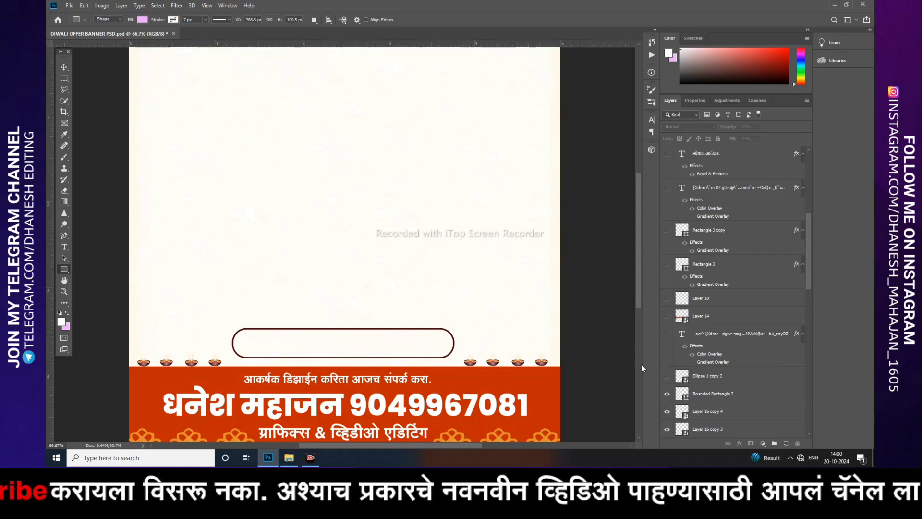
Show the red dots inside the rounded rectangle, trying and undoing a dot move.
scroll(694, 378, up, 2)
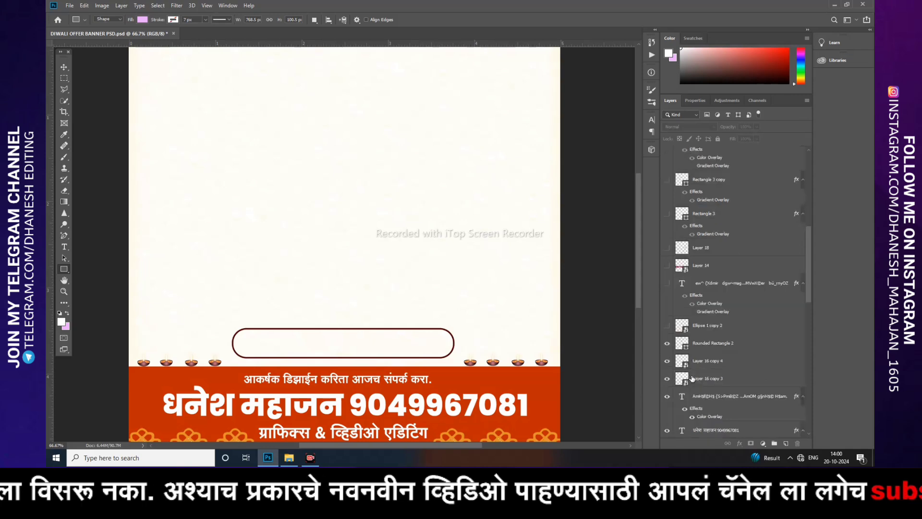
scroll(669, 432, down, 2)
click(665, 379)
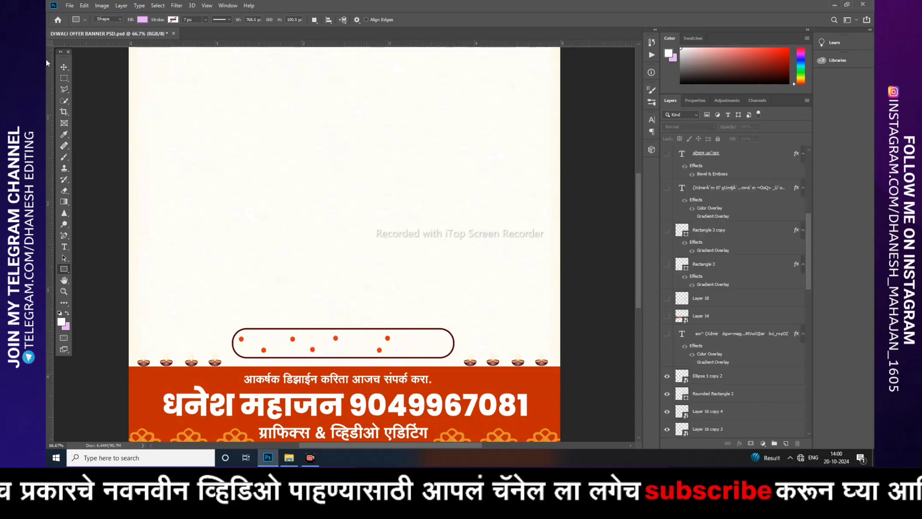
click(64, 67)
click(382, 352)
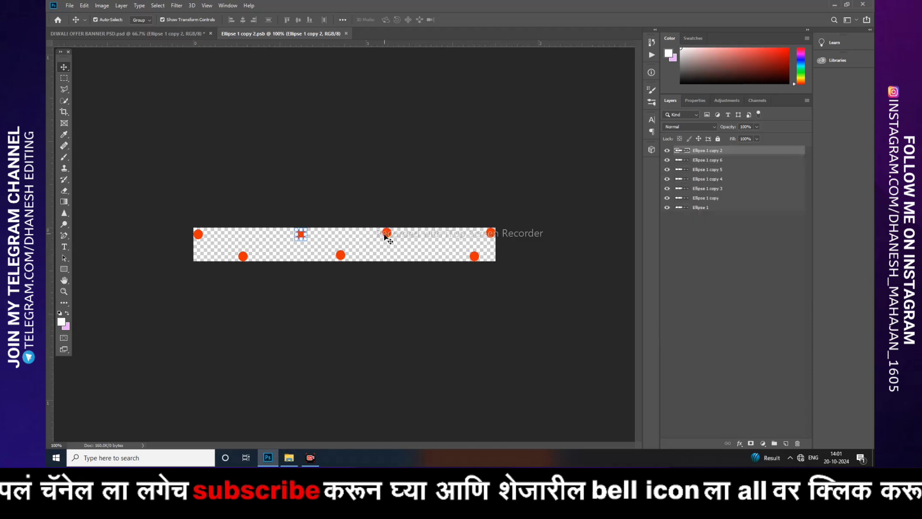
click(386, 235)
drag(338, 257, 343, 252)
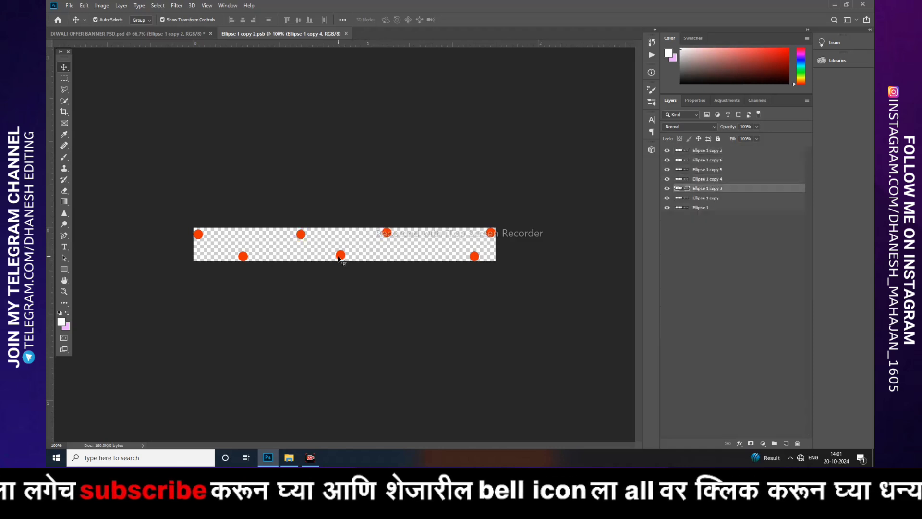
key(ctrl+z)
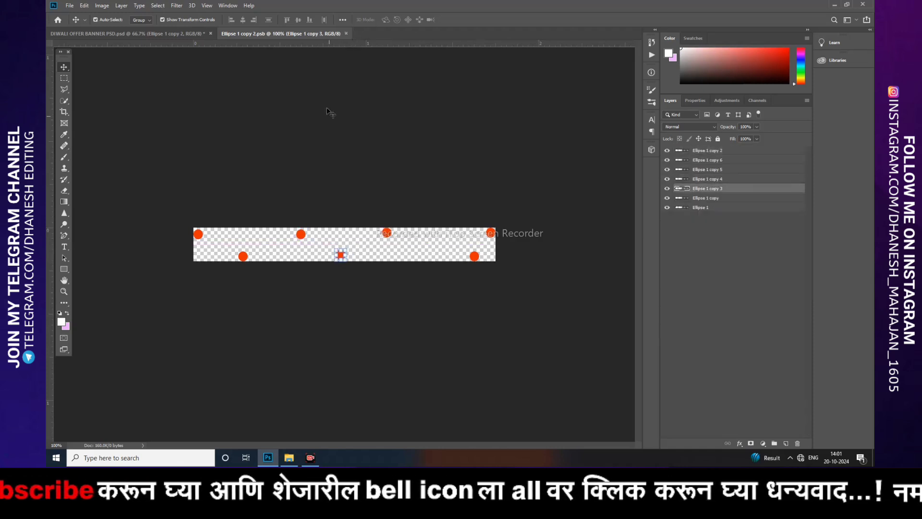
click(346, 33)
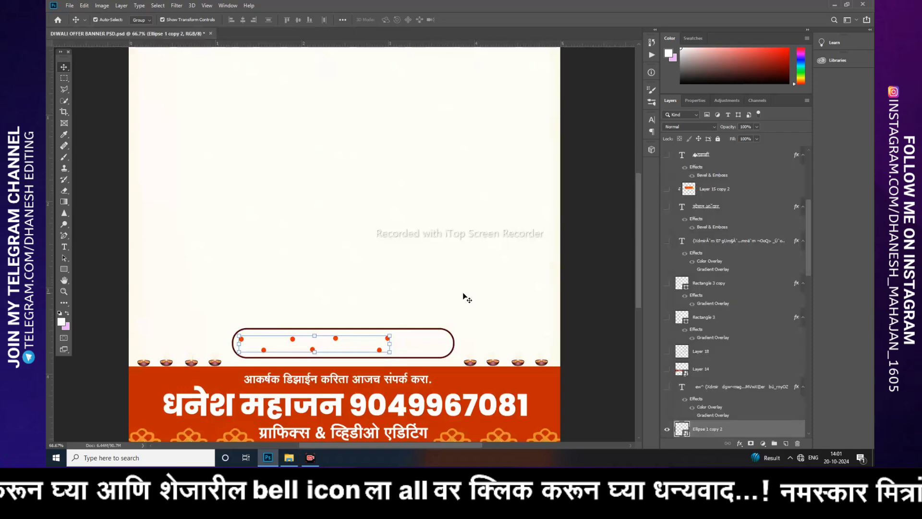
Show the festival-names text between the dots and reveal the Layer 14 thumbnails.
click(668, 336)
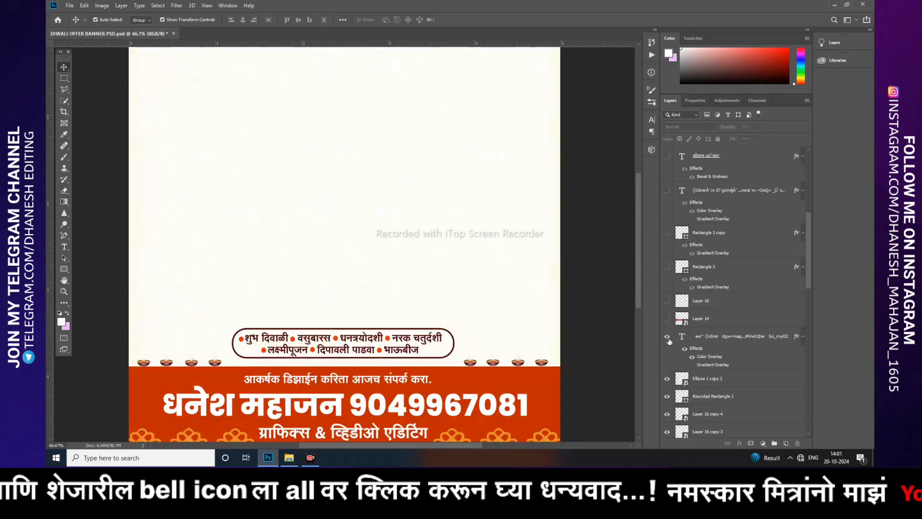
click(356, 336)
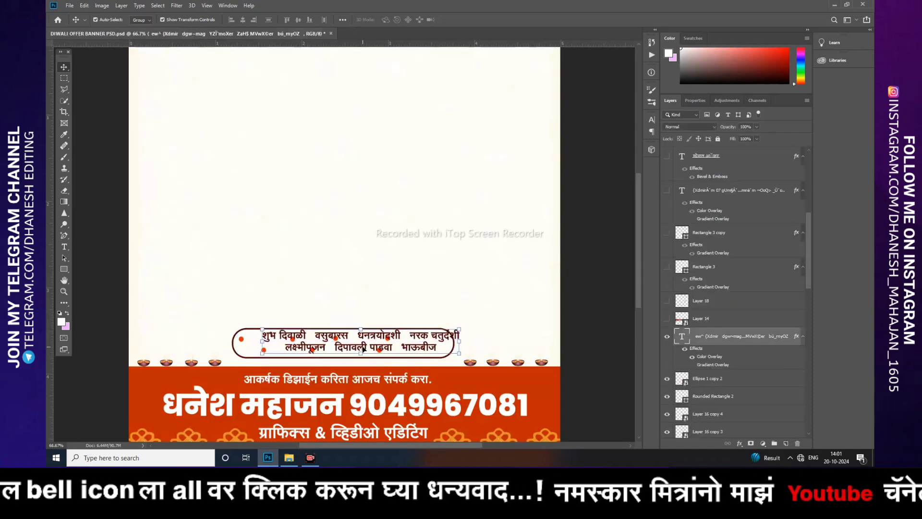
drag(364, 350, 360, 343)
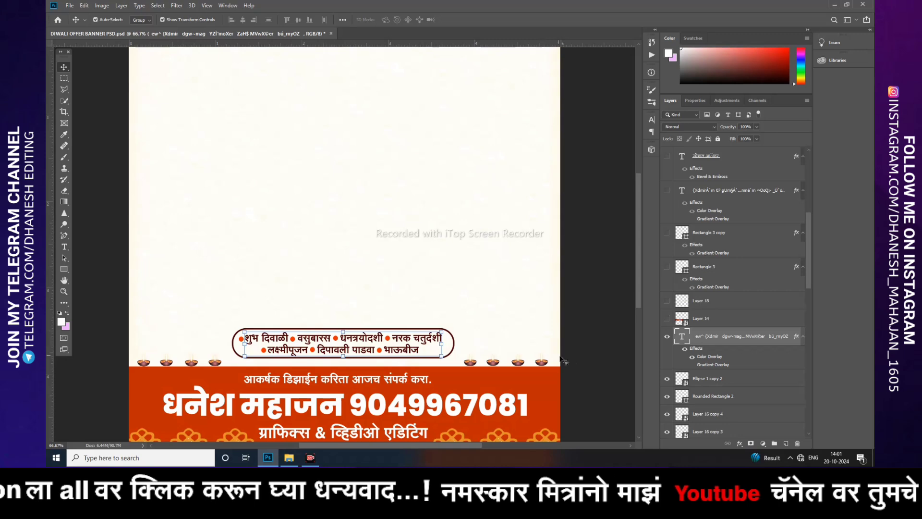
key(ctrl+minus)
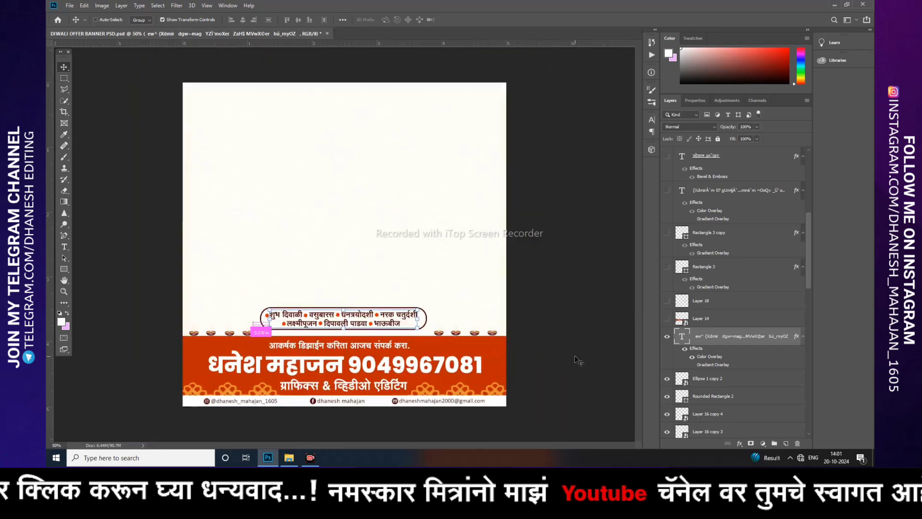
click(667, 318)
click(543, 335)
scroll(543, 335, up, 2)
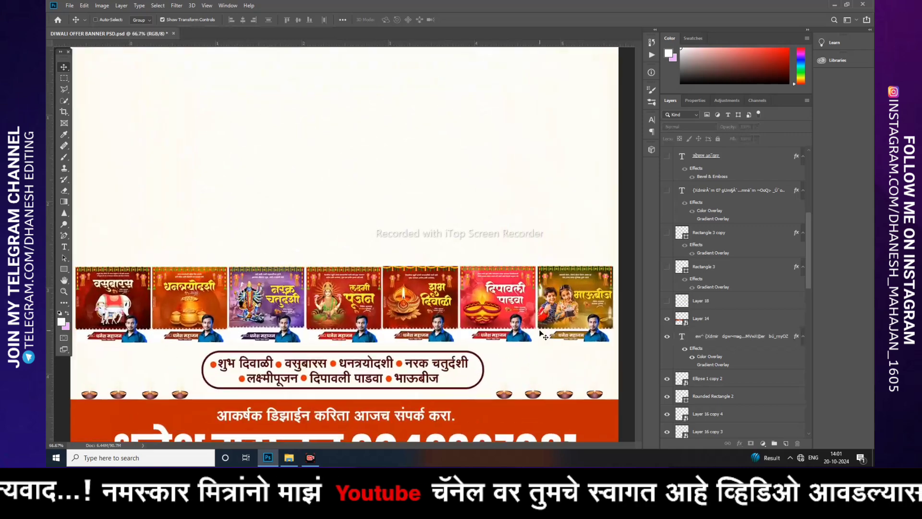
drag(321, 286, 420, 294)
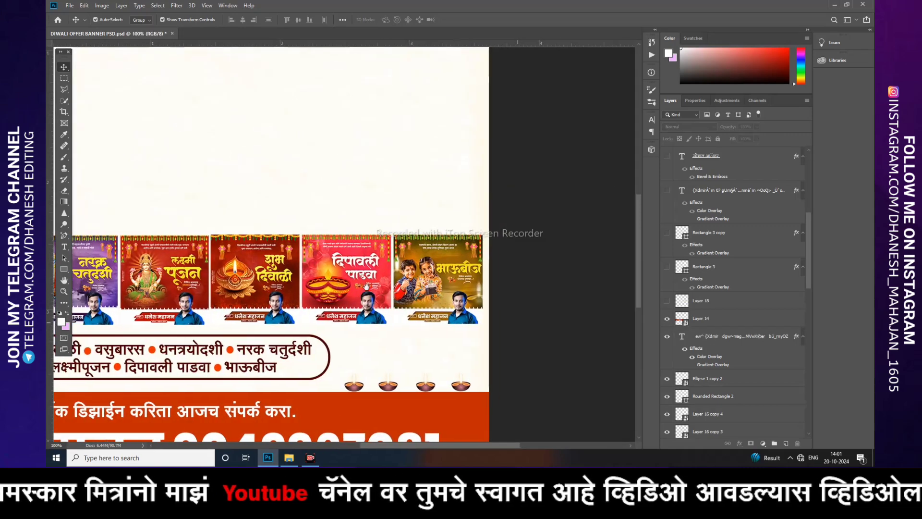
scroll(379, 301, right, 3)
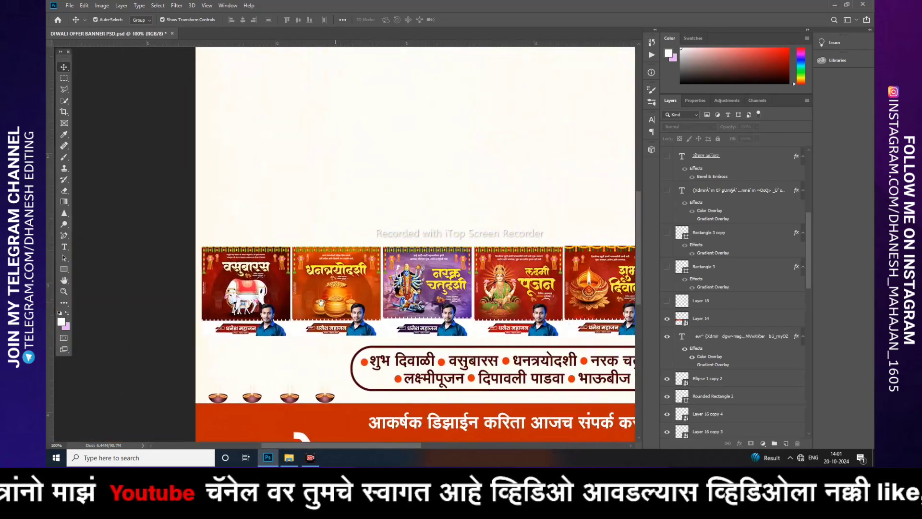
scroll(379, 302, right, 3)
scroll(379, 301, right, 4)
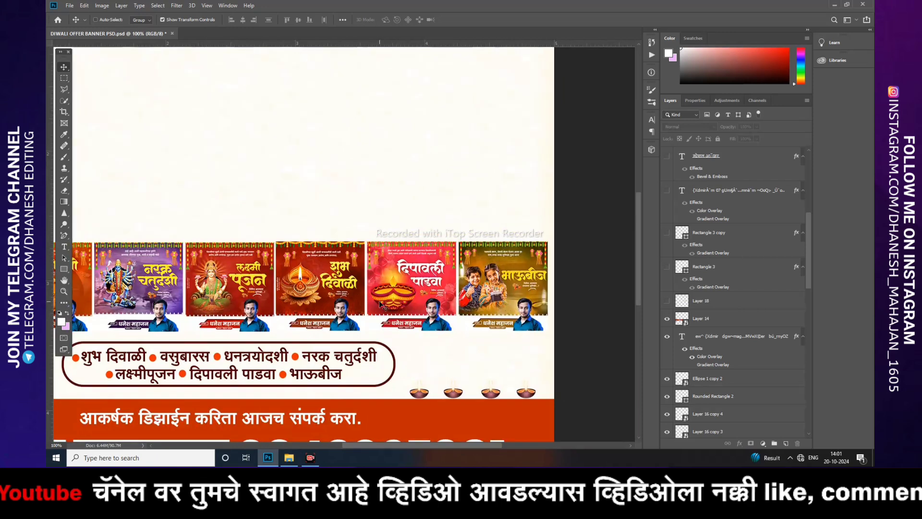
scroll(380, 303, down, 1)
scroll(379, 304, down, 1)
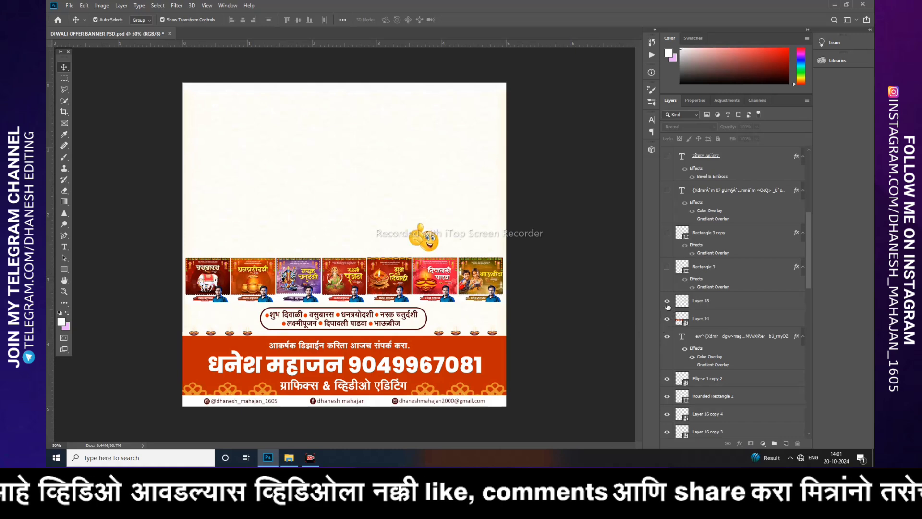
Show the two-line 'दिवाळीच्या 07 सणांच्या डिझाईन आता आपल्या बजेट मध्ये..' tagline beside the emoji.
click(433, 244)
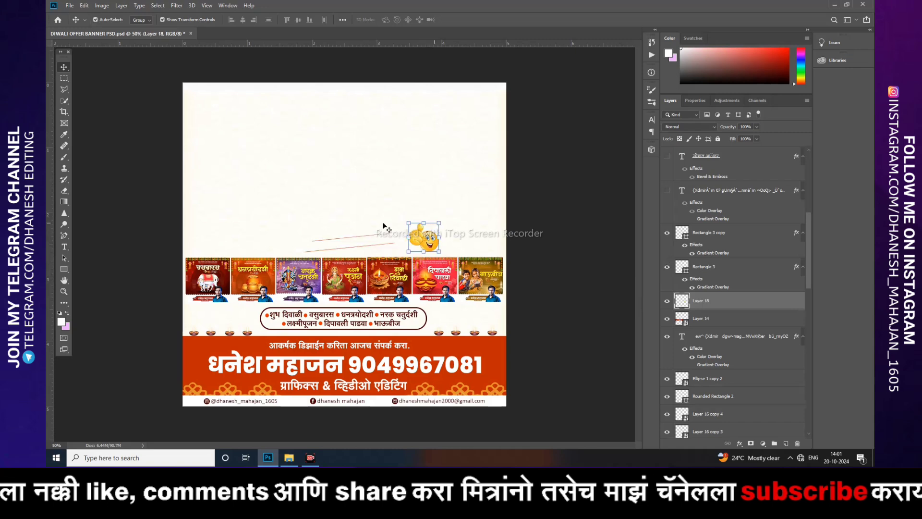
key(ctrl+plus)
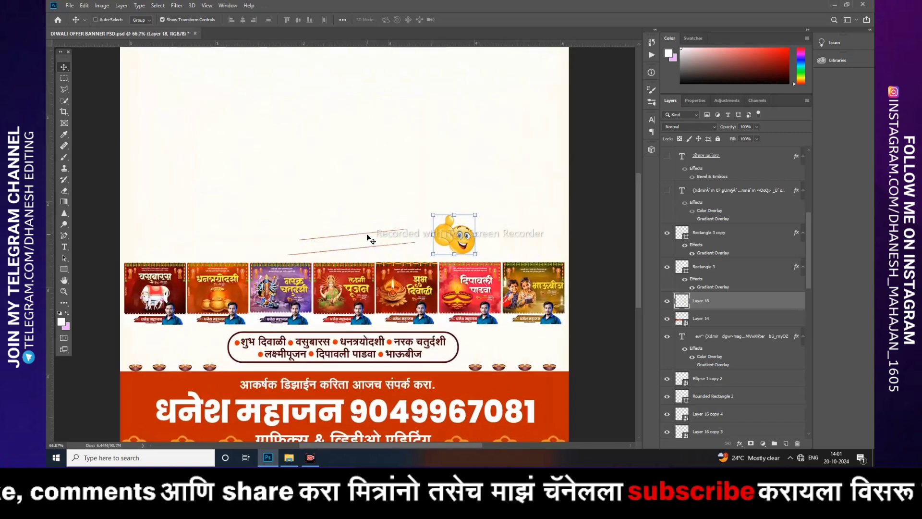
click(383, 231)
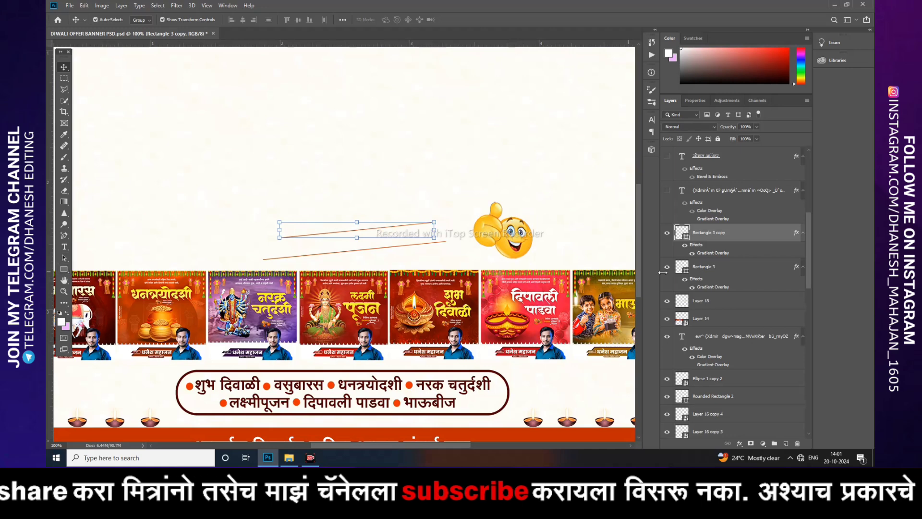
click(667, 194)
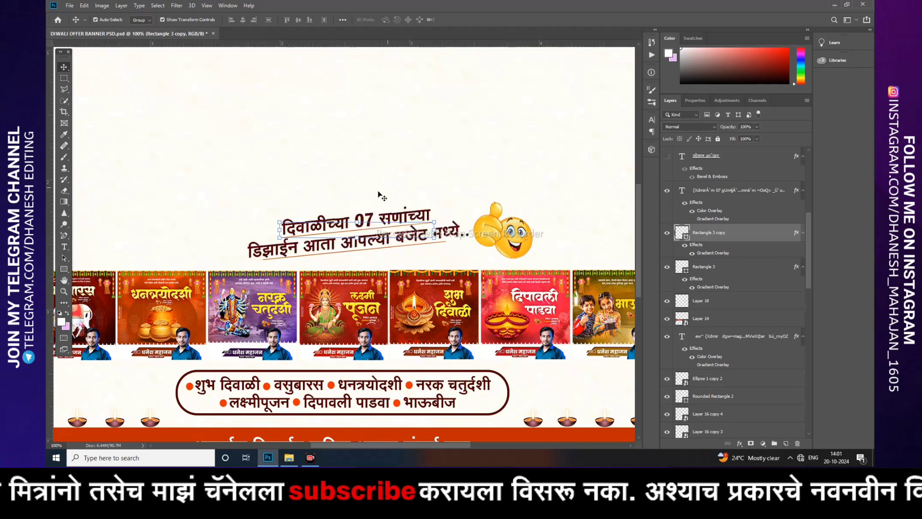
click(363, 197)
Check the tagline text with the Type tool and commit it unchanged.
double_click(430, 238)
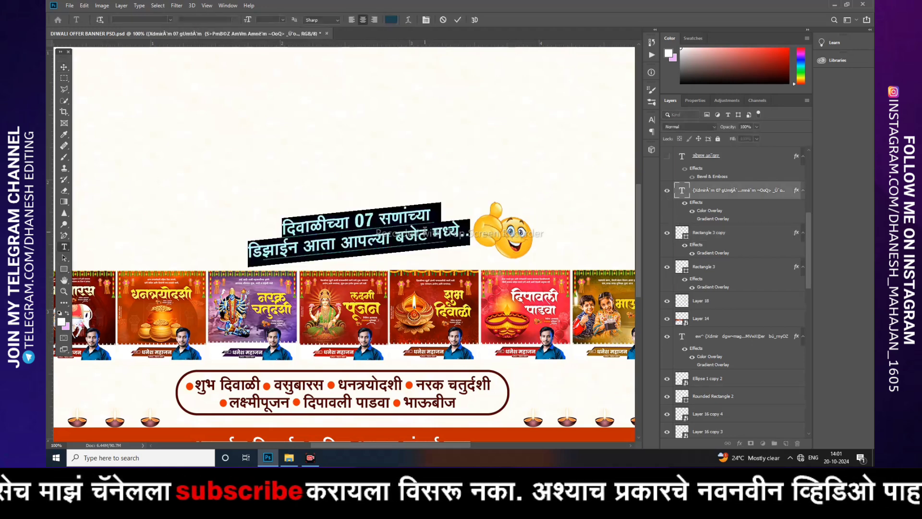
click(395, 211)
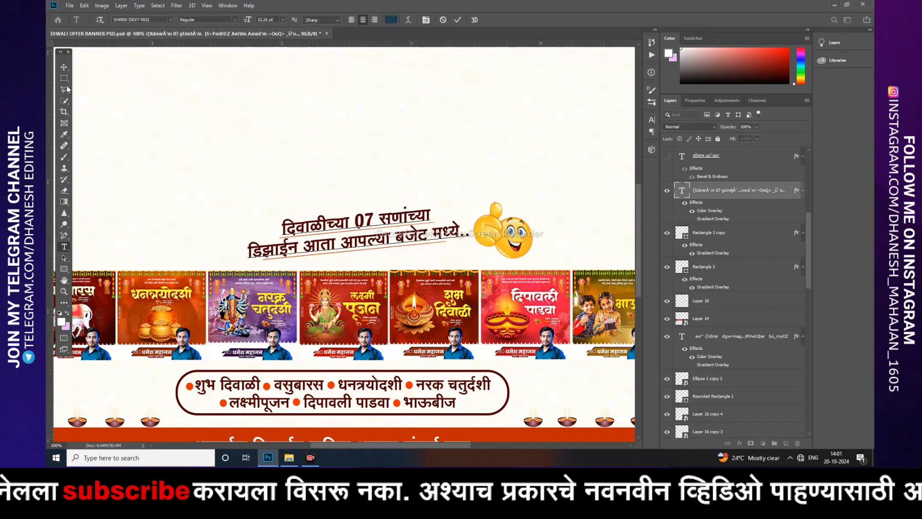
click(67, 70)
click(478, 159)
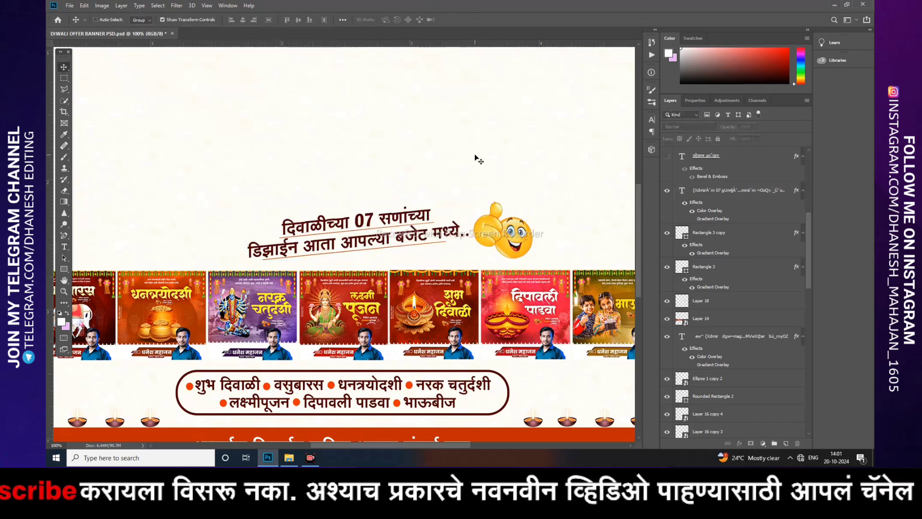
key(ctrl+minus)
key(ctrl+minus)
Show the large स्पेशल ऑफर heading and check its font without changing it.
scroll(720, 269, up, 2)
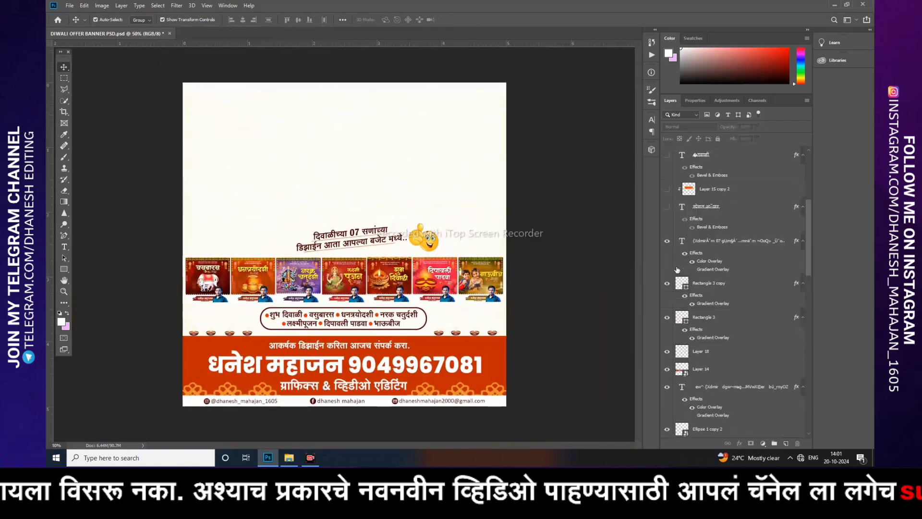
scroll(676, 278, up, 1)
click(667, 257)
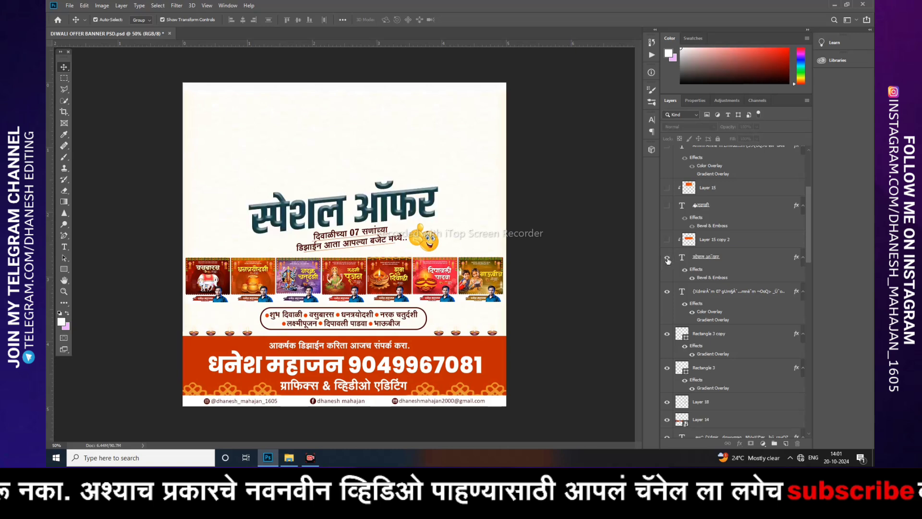
click(314, 220)
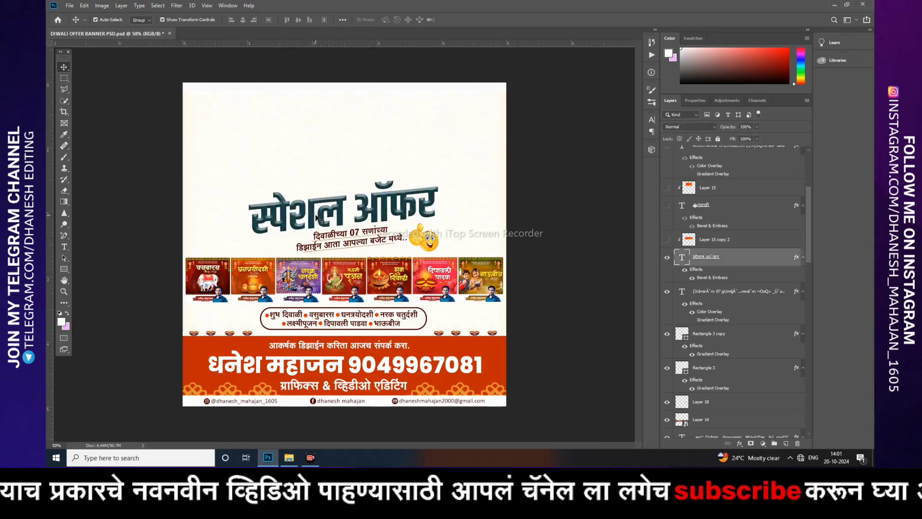
double_click(315, 214)
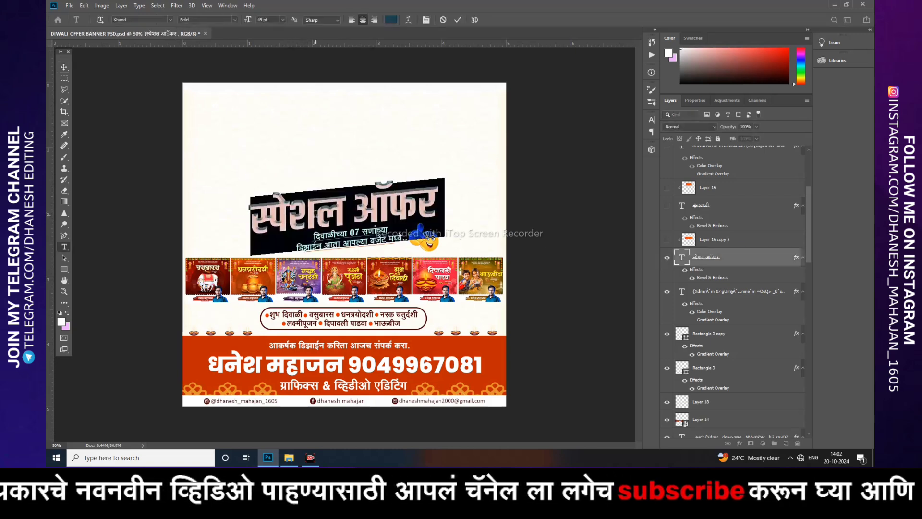
click(134, 21)
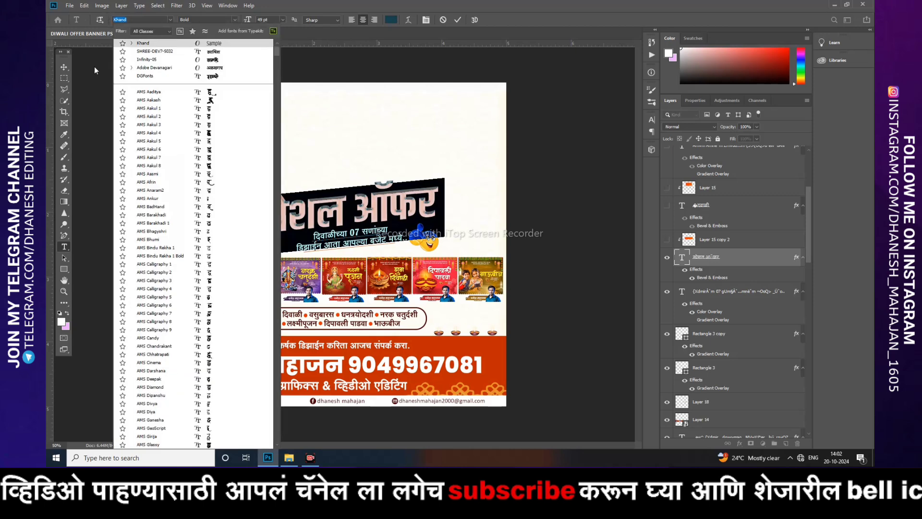
click(70, 65)
key(ctrl+Return)
key(v)
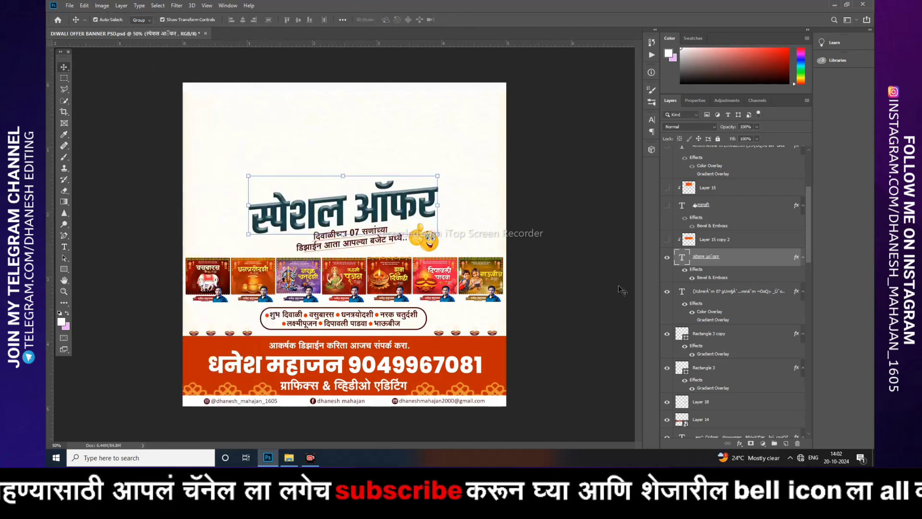
Add a Bevel & Emboss effect to the स्पेशल ऑफर heading.
click(740, 442)
click(754, 372)
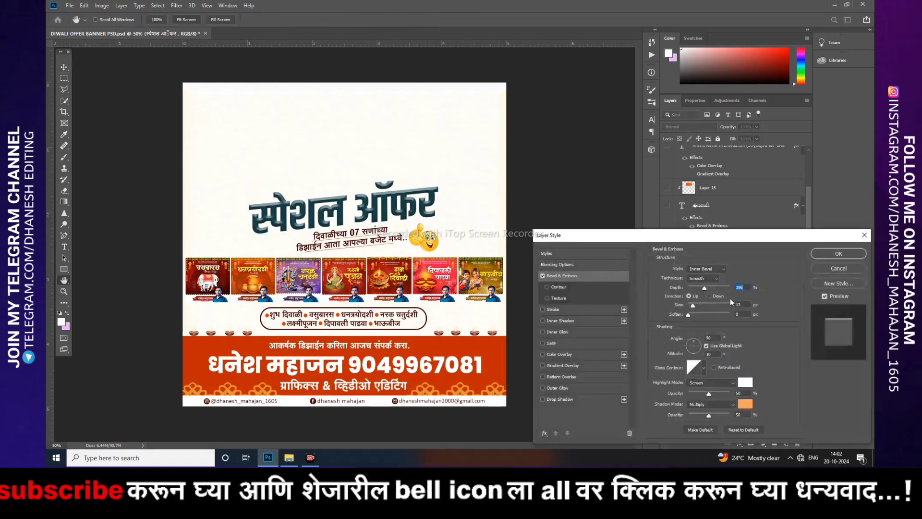
click(827, 255)
click(532, 248)
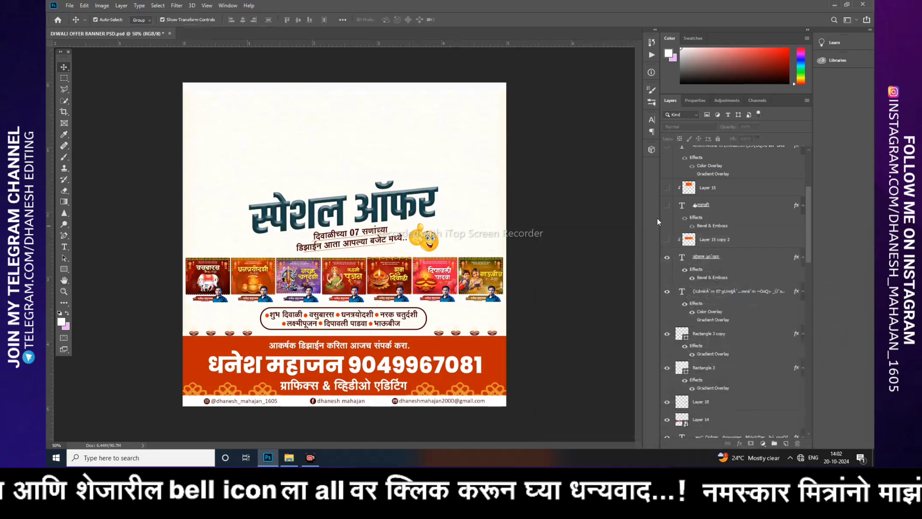
click(666, 239)
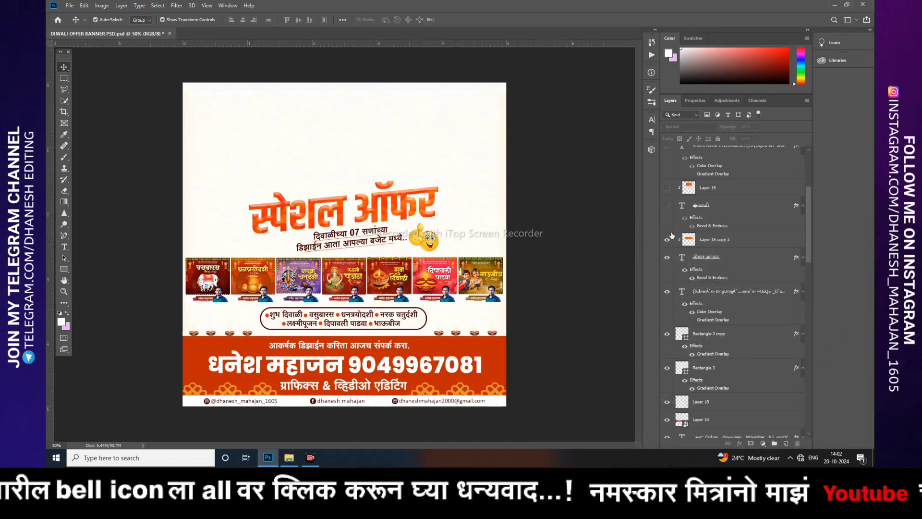
click(701, 239)
right_click(708, 241)
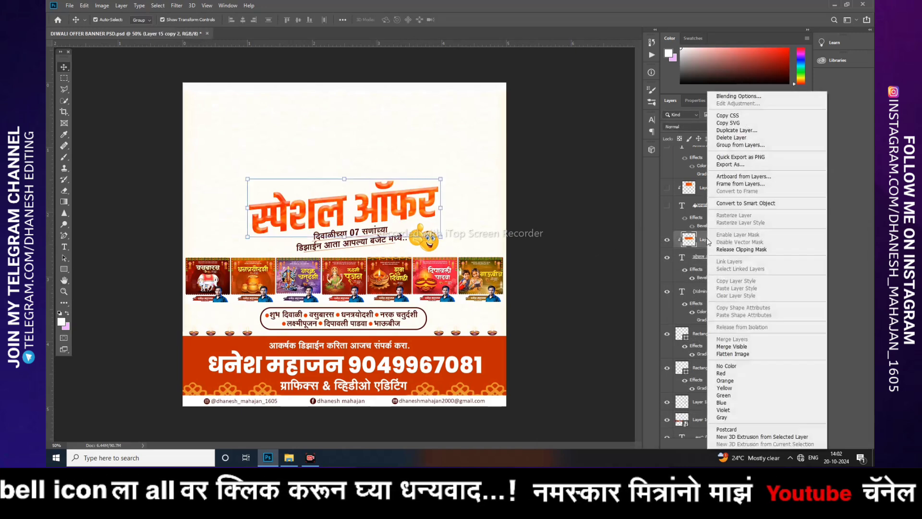
click(730, 251)
drag(390, 232, 364, 174)
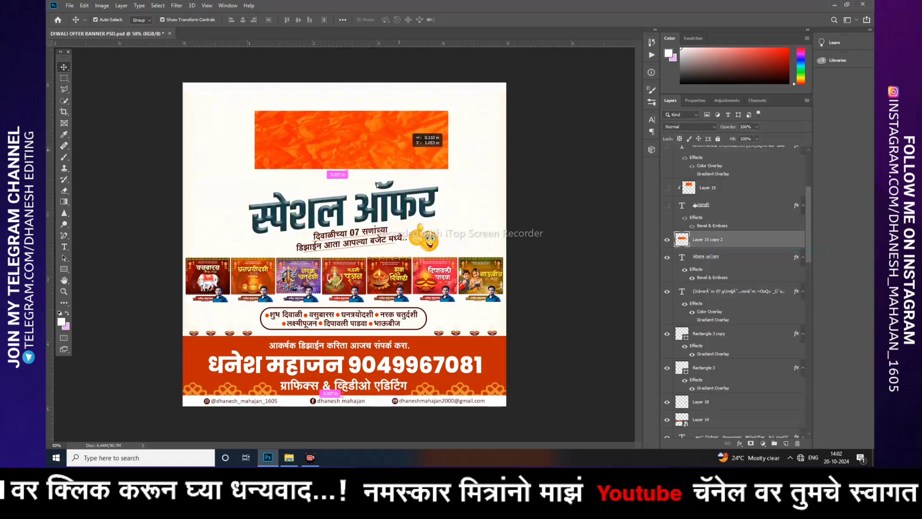
key(ctrl+z)
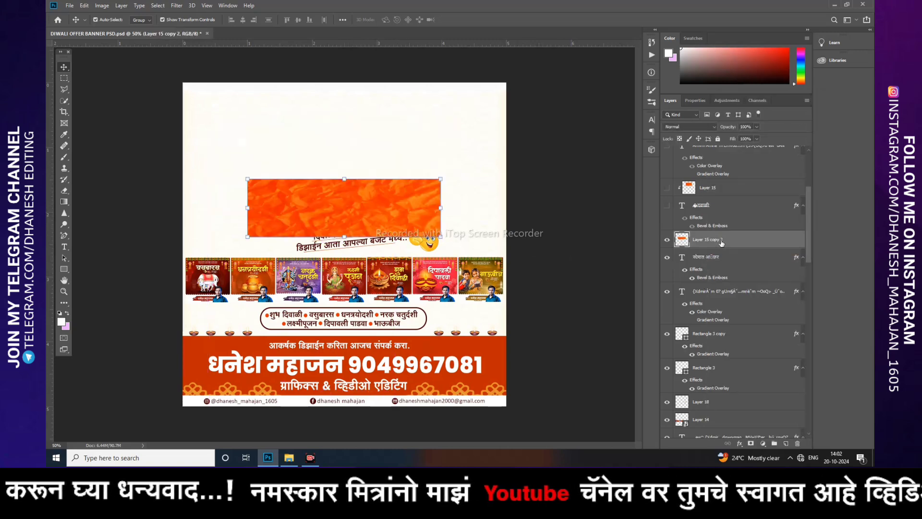
right_click(722, 243)
click(745, 249)
click(572, 281)
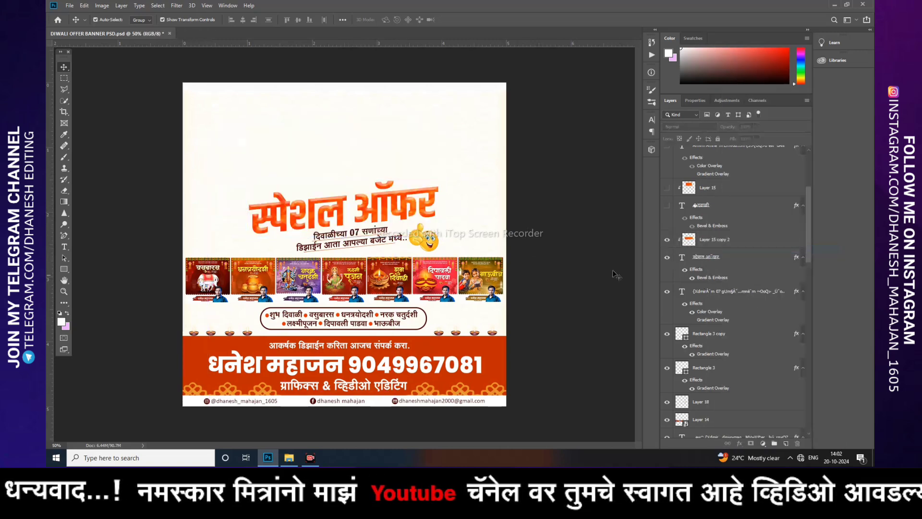
scroll(704, 279, up, 3)
click(667, 306)
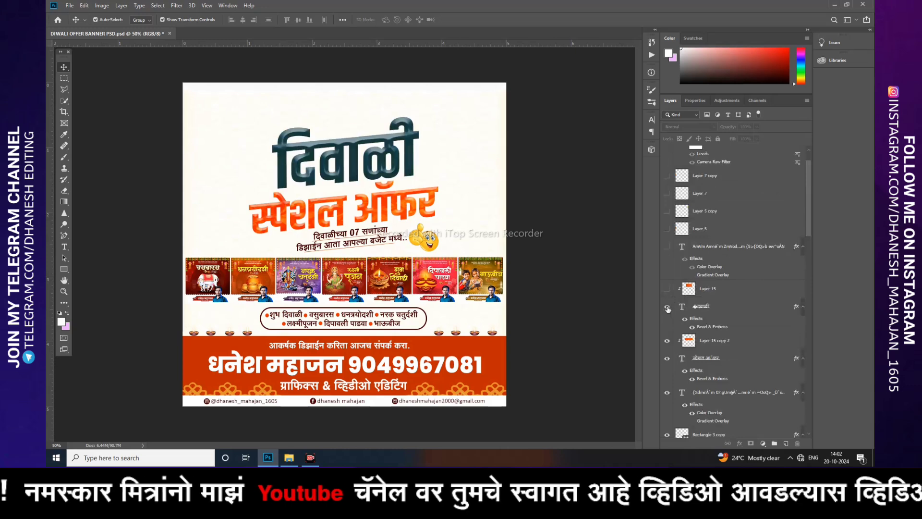
click(667, 288)
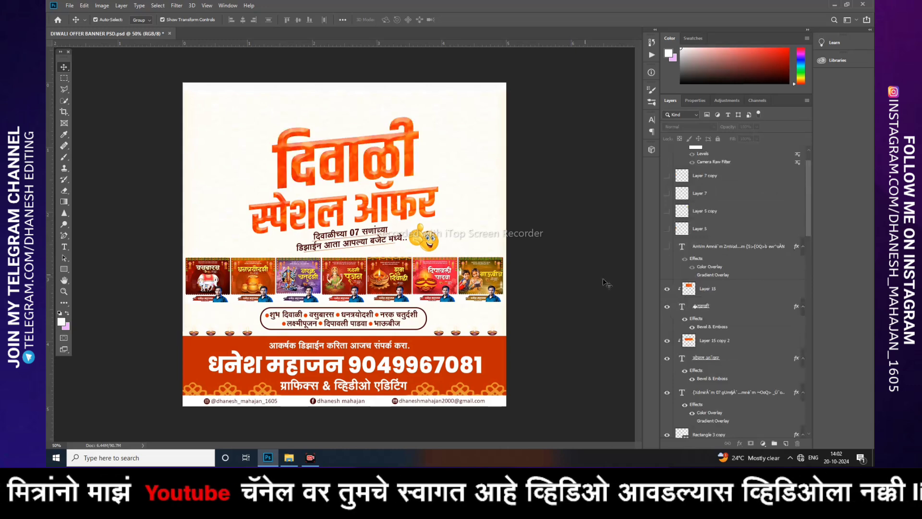
scroll(665, 293, up, 2)
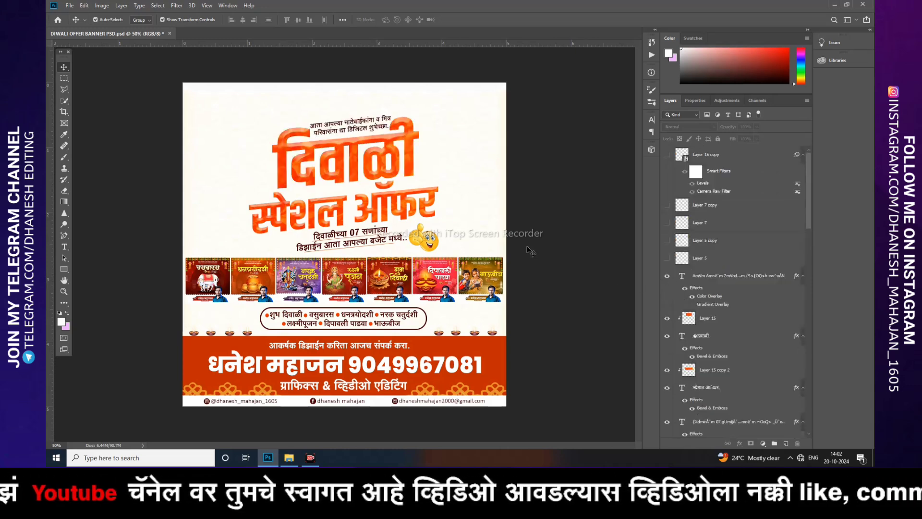
key(ctrl+plus)
key(ctrl+plus)
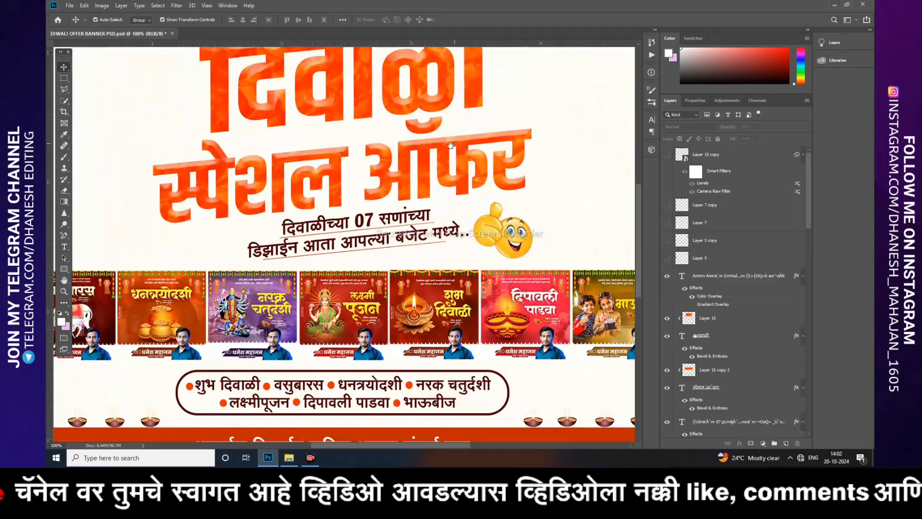
drag(451, 145, 457, 361)
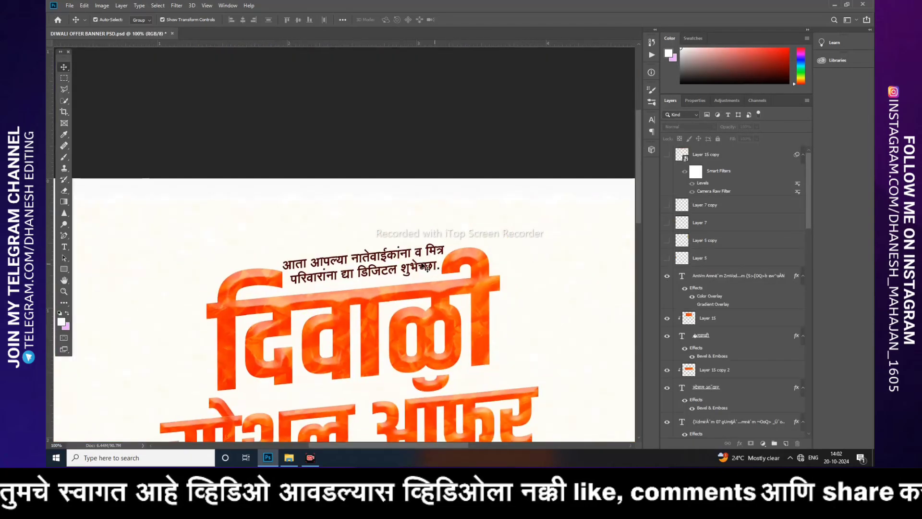
key(ctrl+minus)
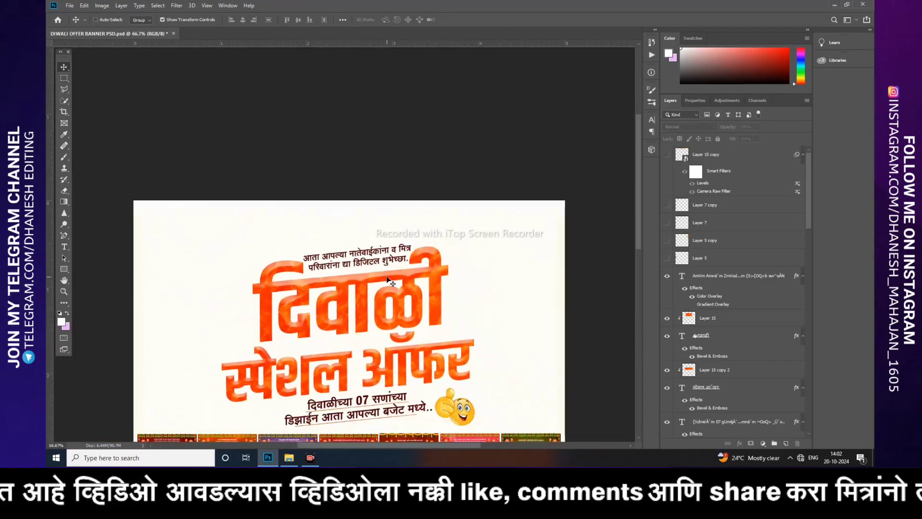
double_click(346, 82)
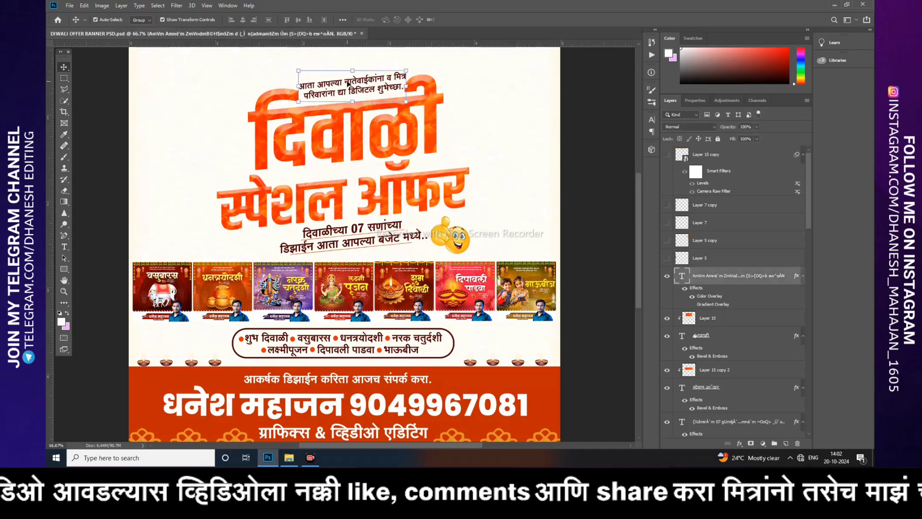
click(64, 67)
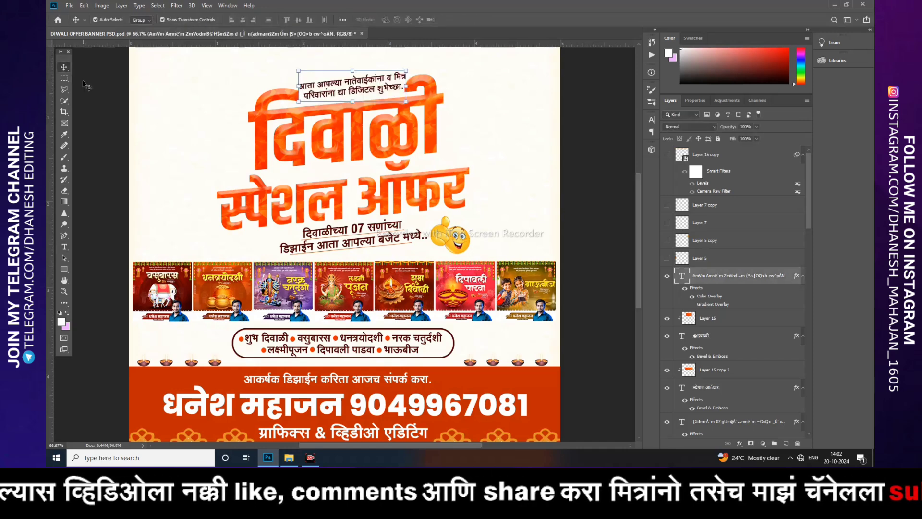
Move the right and left marigold flowers onto the banner's sides.
key(ctrl+minus)
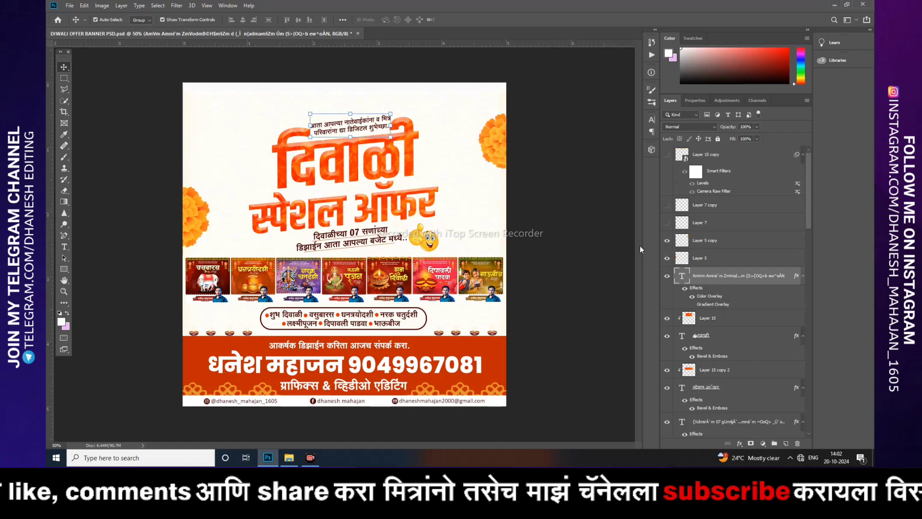
drag(494, 139, 471, 133)
click(227, 213)
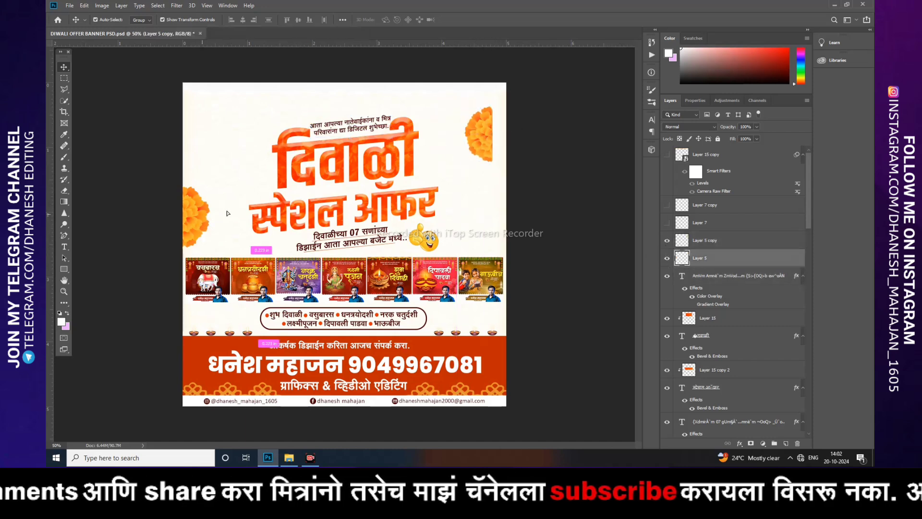
mouse_move(227, 214)
mouse_down()
mouse_move(213, 201)
mouse_move(193, 225)
mouse_up()
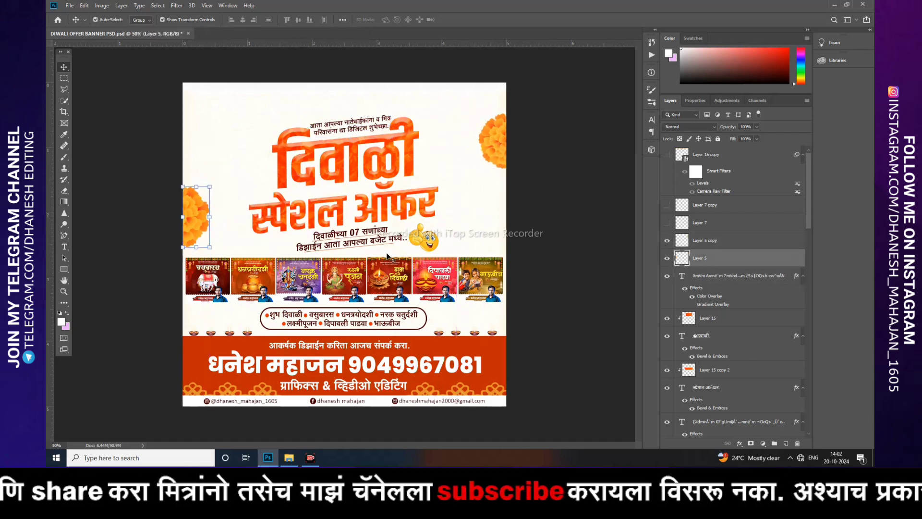
click(565, 292)
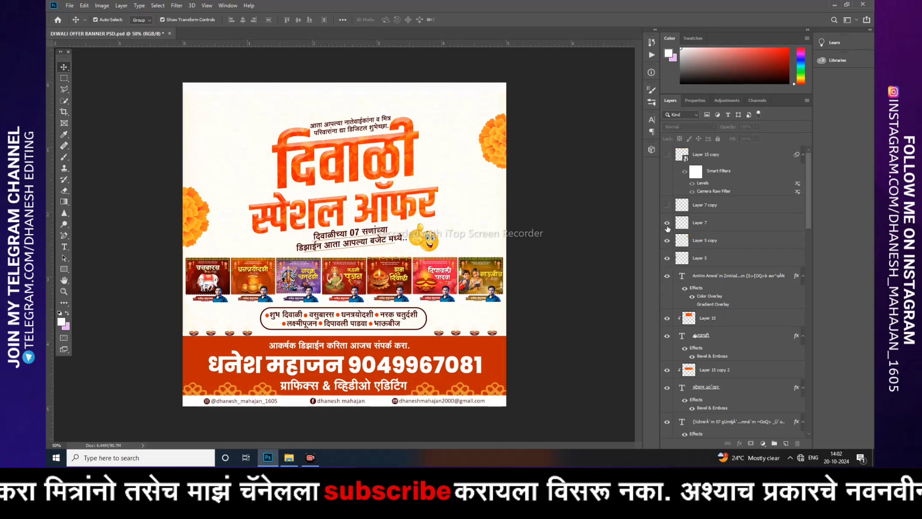
Position both hanging lamp strings, then show Layer 15 copy and drag the garland to the top edge.
drag(452, 190, 456, 189)
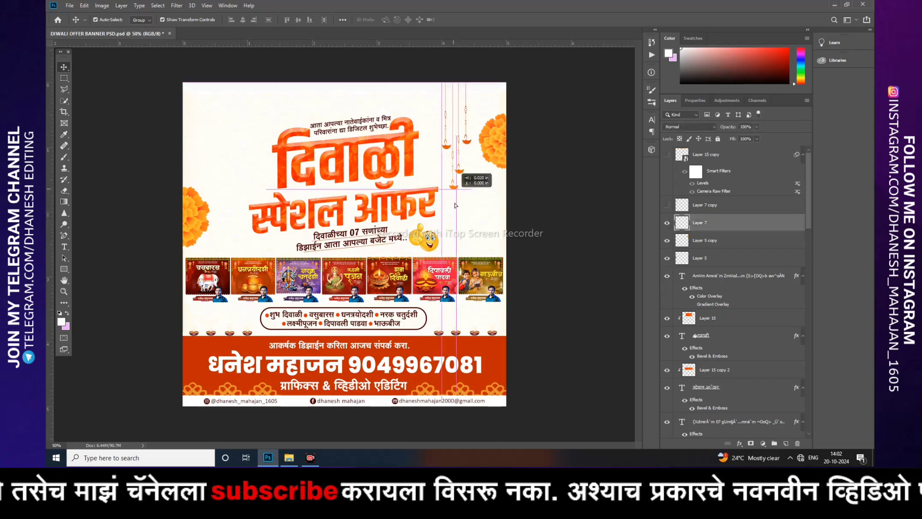
click(526, 202)
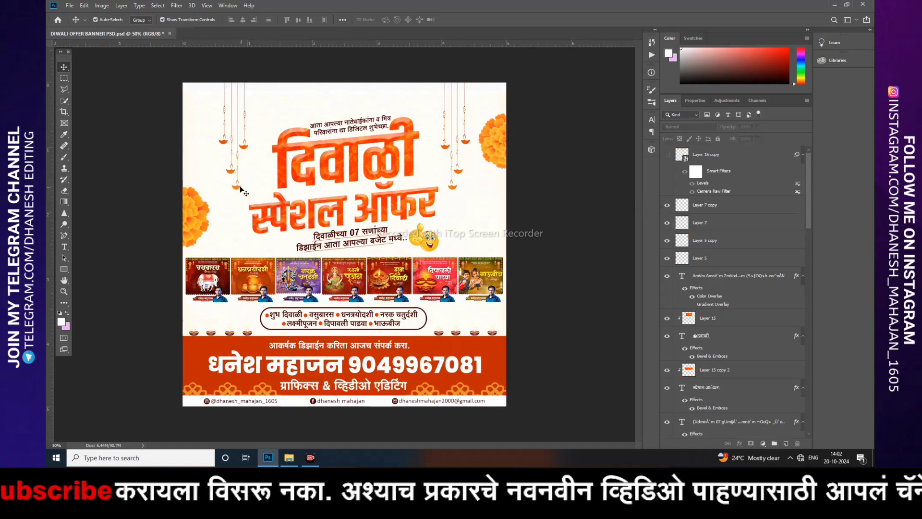
drag(234, 201, 229, 199)
click(655, 276)
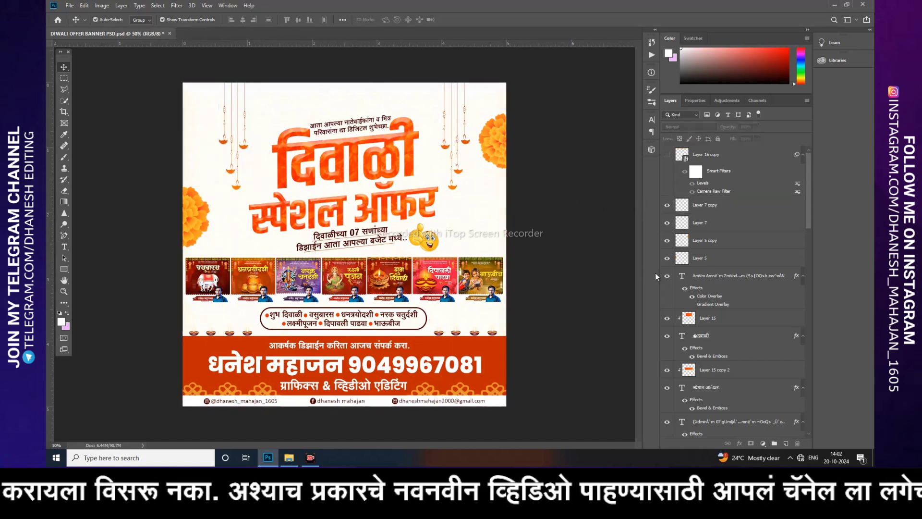
click(667, 155)
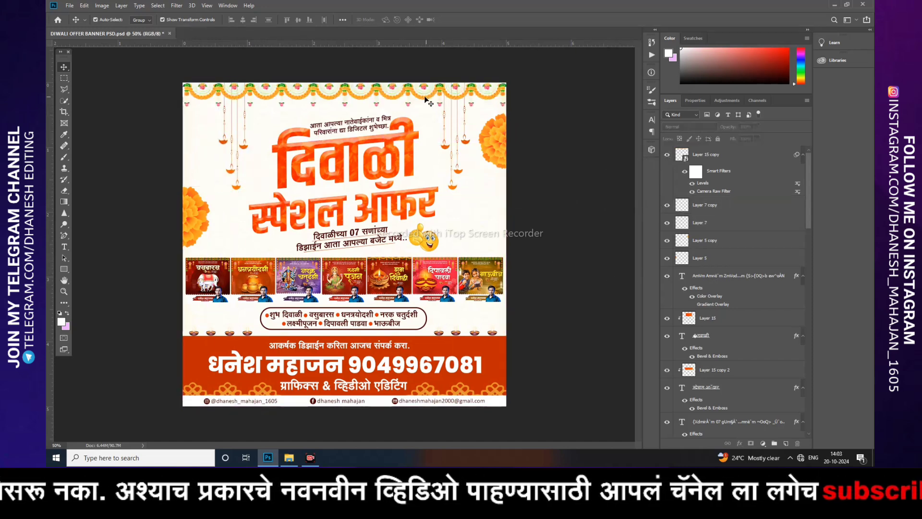
mouse_move(307, 103)
mouse_down()
mouse_move(305, 129)
mouse_move(364, 97)
mouse_up()
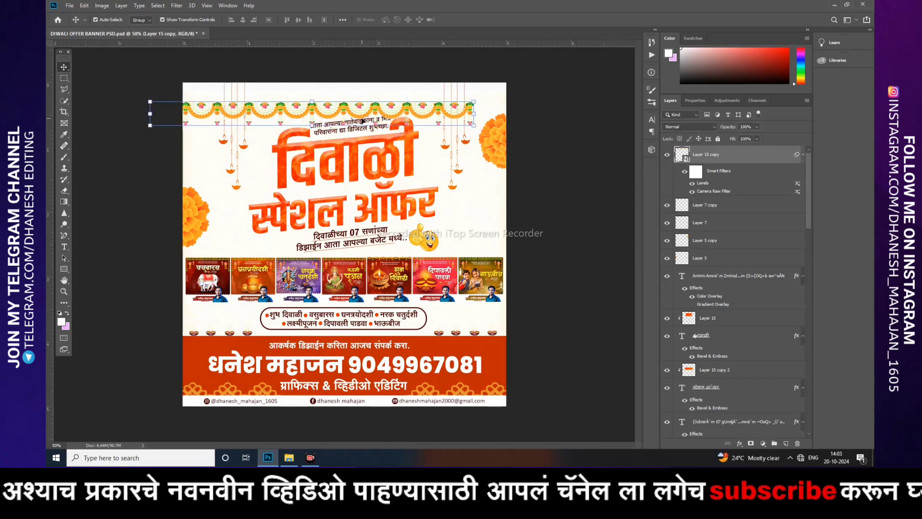
Review the finished banner zoomed out and in, then return to File Explorer's PSD folder.
click(543, 162)
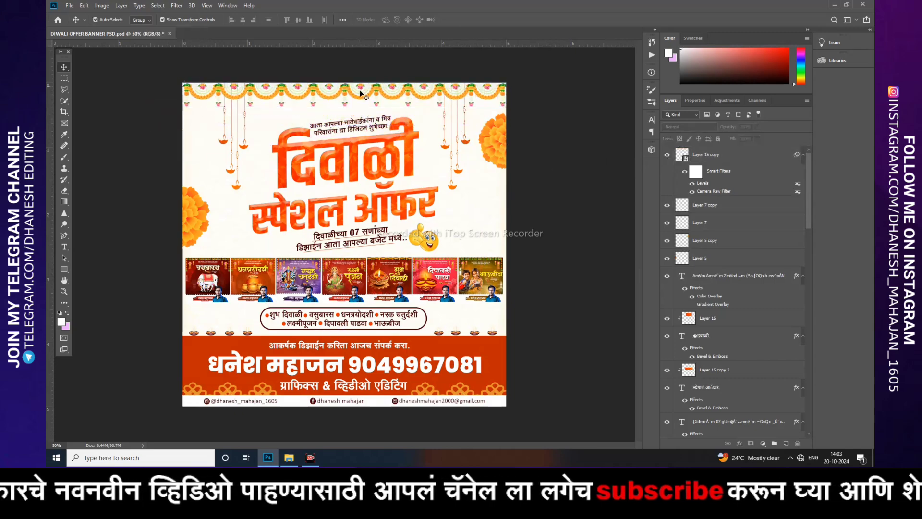
key(ctrl+minus)
key(ctrl+minus)
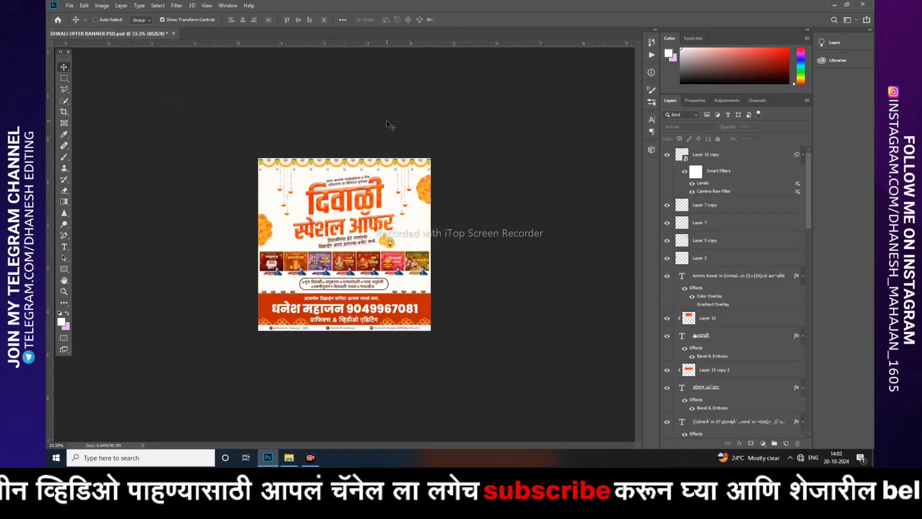
key(ctrl+minus)
key(ctrl+plus)
key(ctrl+plus)
key(ctrl+plus)
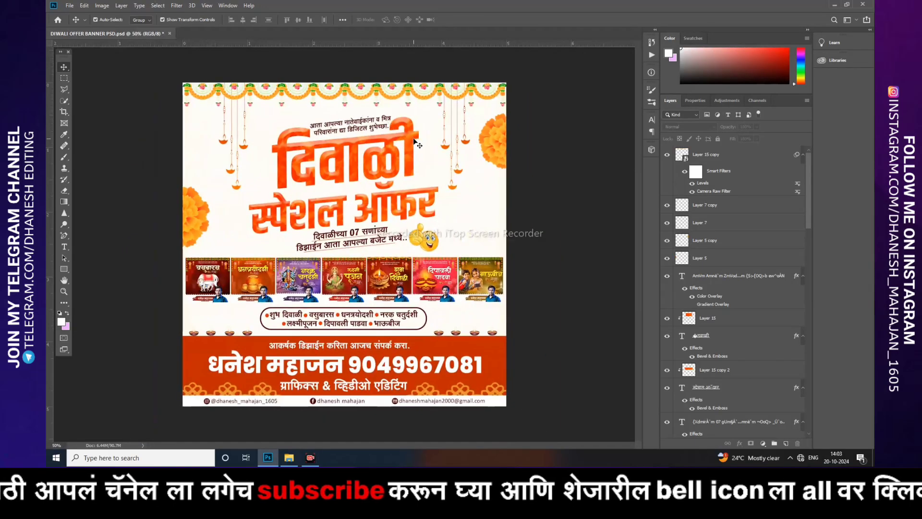
key(ctrl+plus)
key(ctrl+minus)
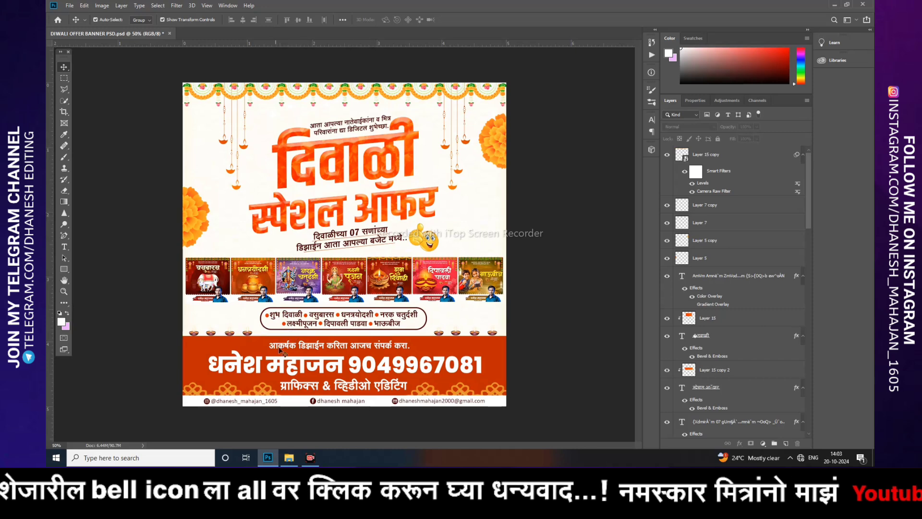
click(289, 458)
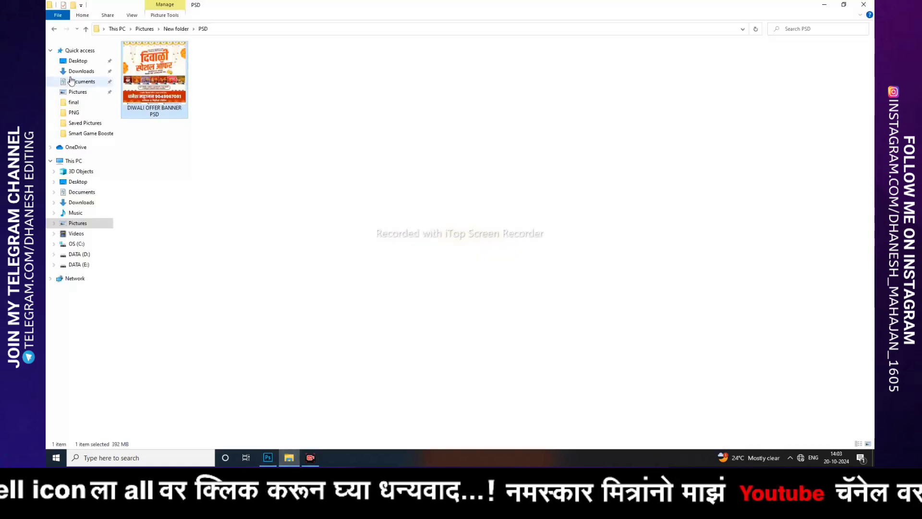
Open the PNG export folder beside Photoshop and open PNG 1 as a new document.
double_click(151, 69)
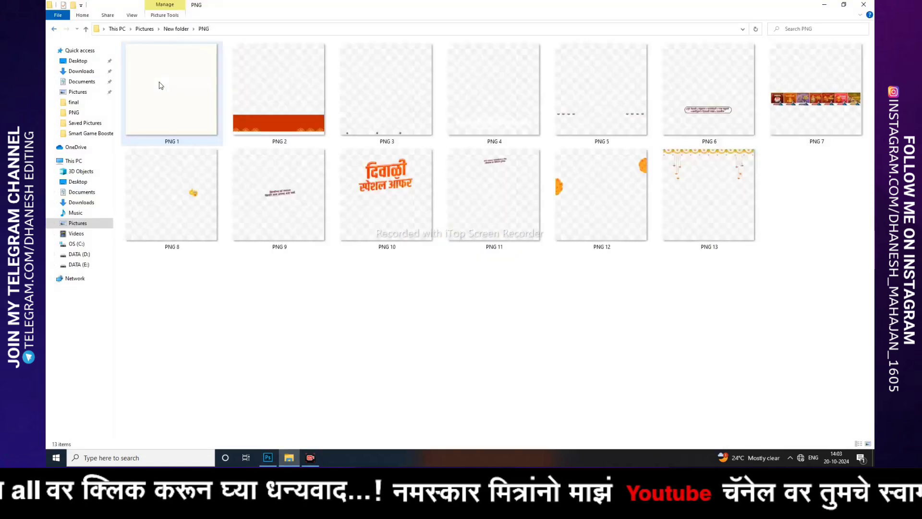
double_click(773, 5)
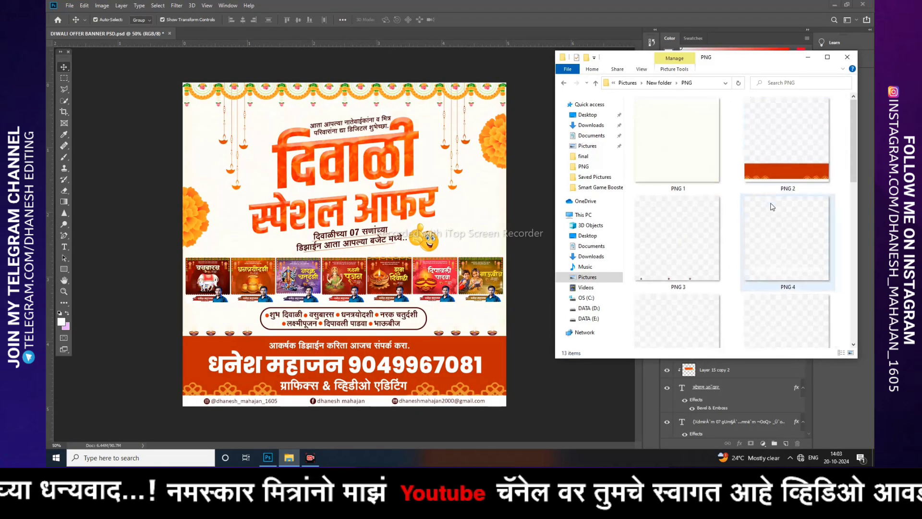
ctrl+scroll(771, 204, down, 2)
ctrl+scroll(774, 209, down, 2)
ctrl+scroll(773, 208, up, 1)
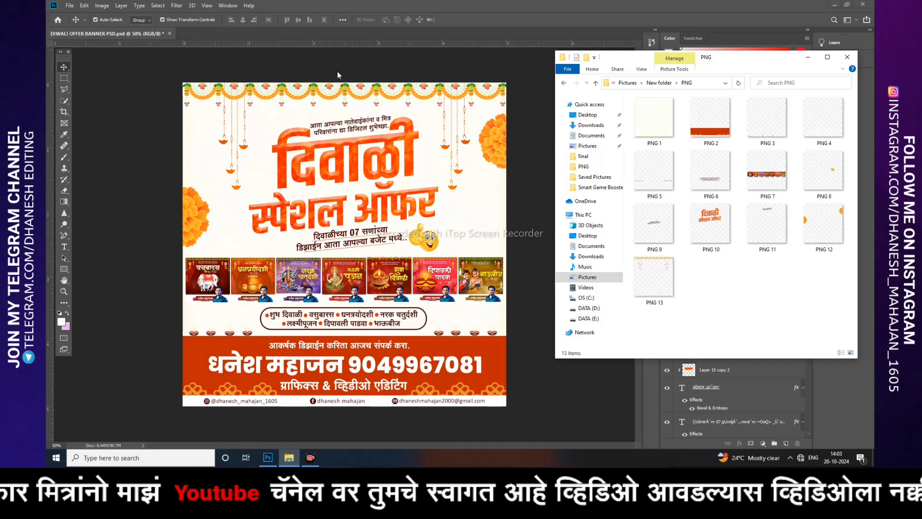
mouse_move(653, 130)
mouse_down()
mouse_move(250, 34)
mouse_move(269, 51)
mouse_up()
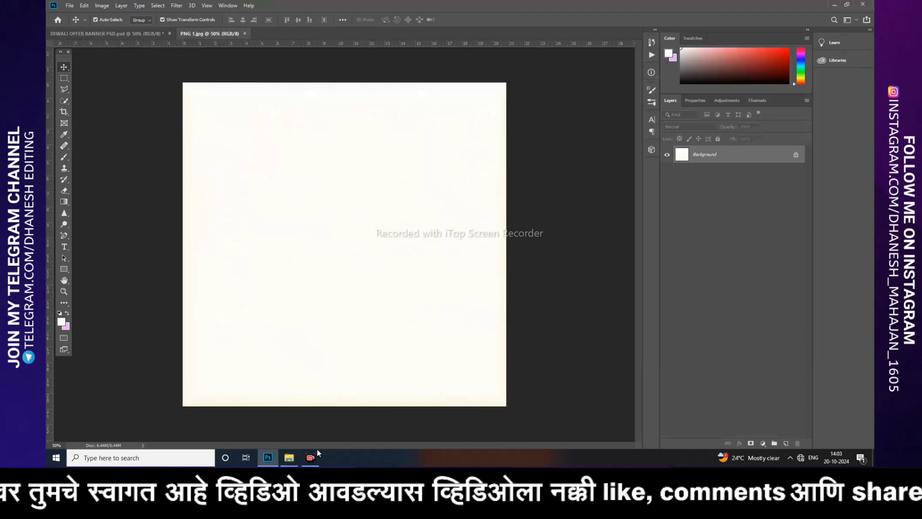
Place PNG 2 and PNG 3 as layers on the PNG 1 canvas.
click(288, 457)
click(710, 127)
mouse_move(710, 127)
mouse_down()
mouse_move(434, 275)
mouse_move(323, 205)
mouse_up()
key(Return)
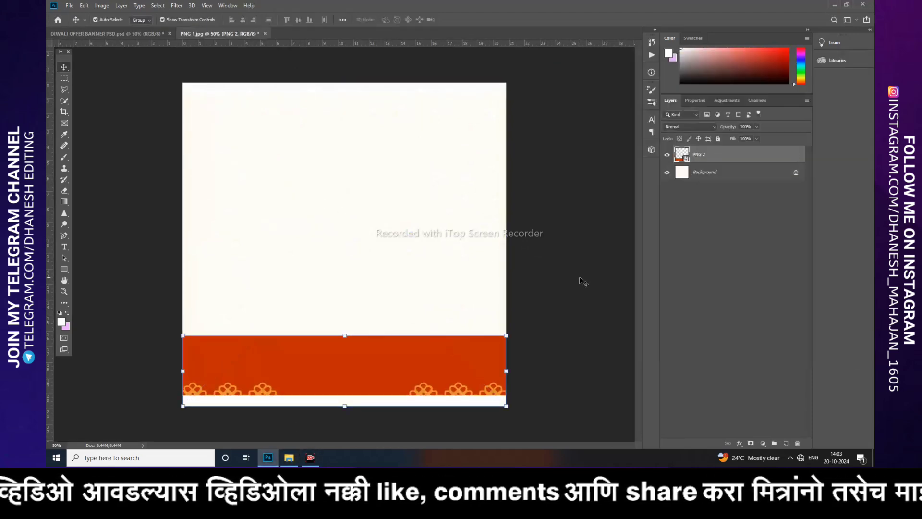
click(289, 457)
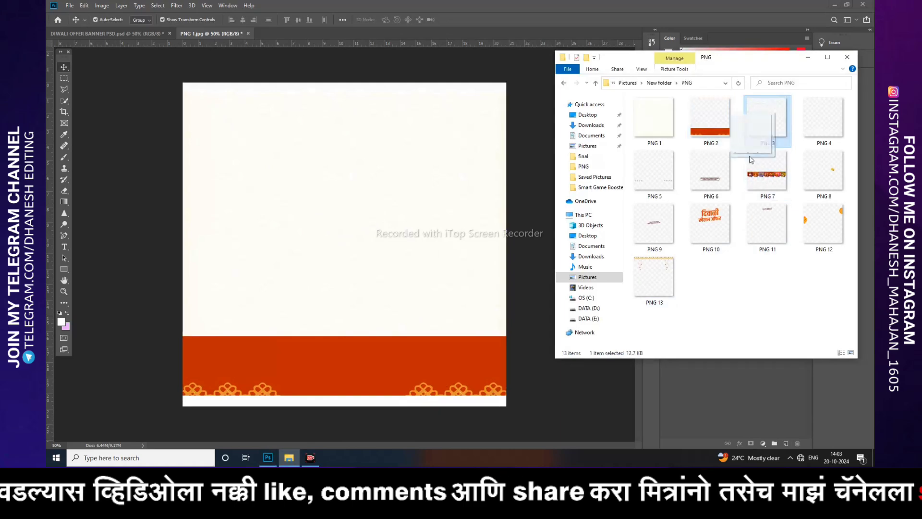
drag(767, 120, 405, 220)
key(Return)
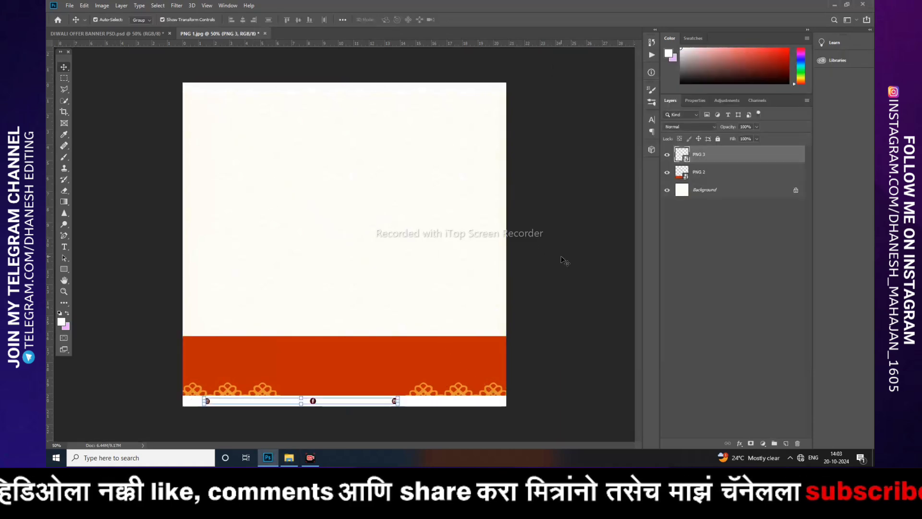
Place PNG 4 and PNG 5 as layers on the canvas.
click(288, 458)
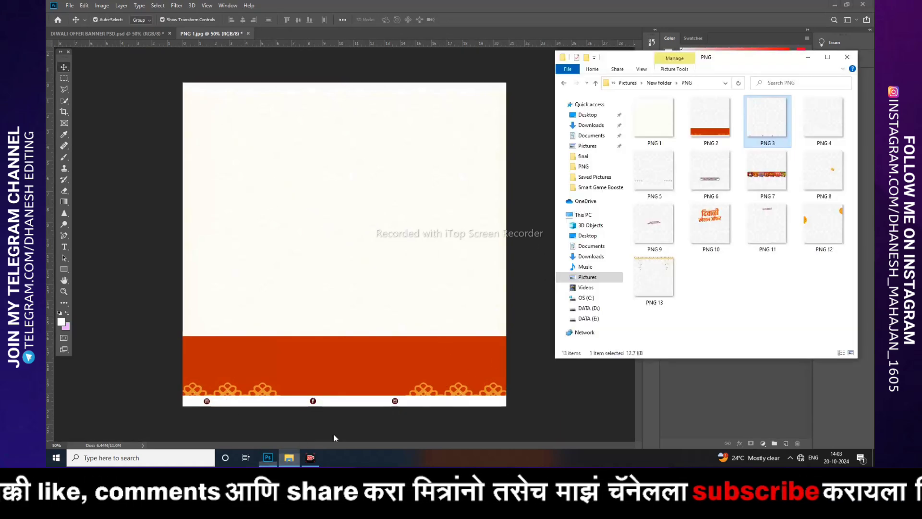
drag(824, 120, 390, 220)
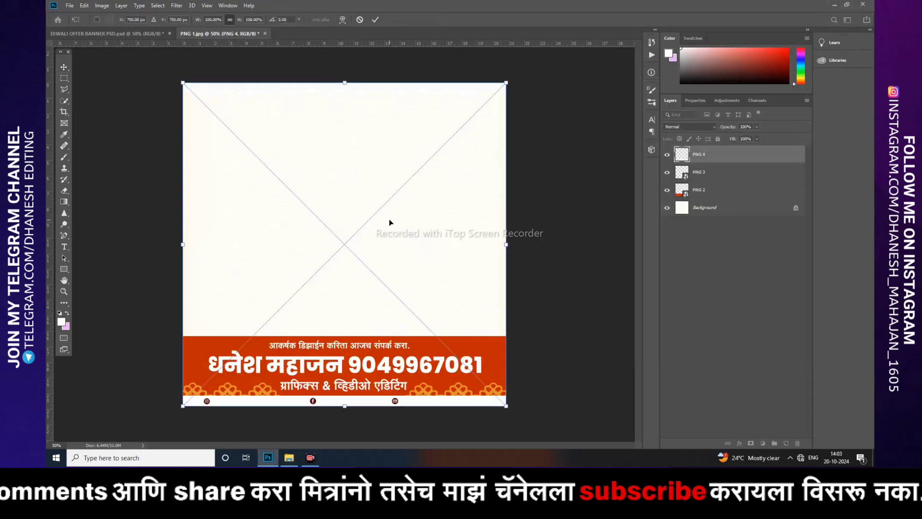
key(Return)
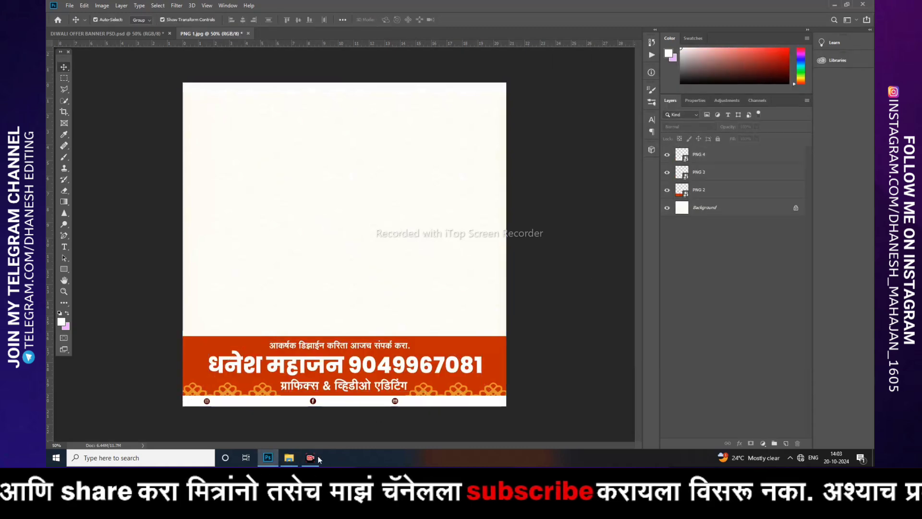
click(298, 460)
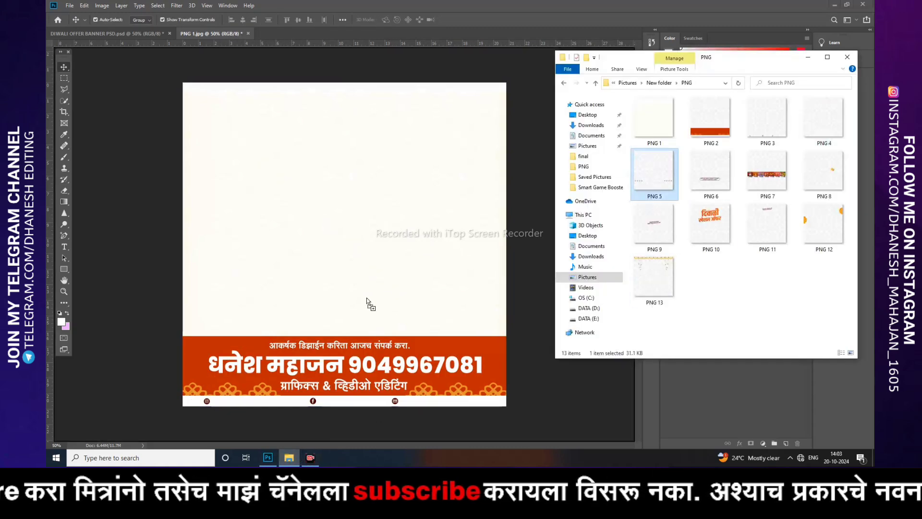
click(317, 284)
key(Return)
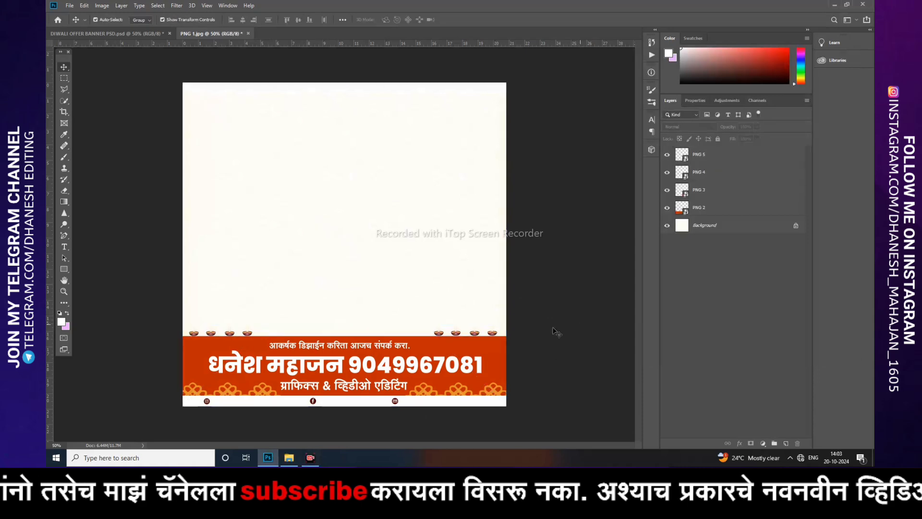
Place PNG 6 and PNG 7, the festival poster row and emoji, on the canvas.
click(288, 457)
drag(701, 186, 371, 274)
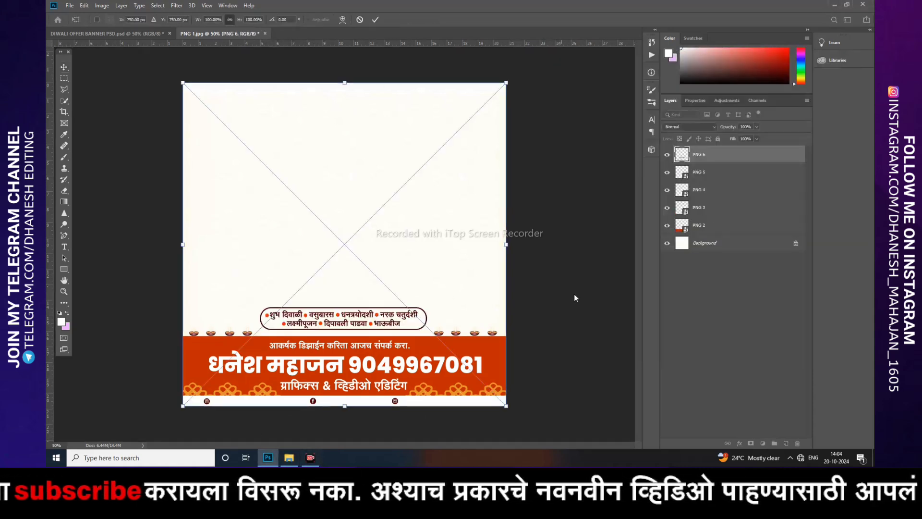
key(Return)
key(alt+Tab)
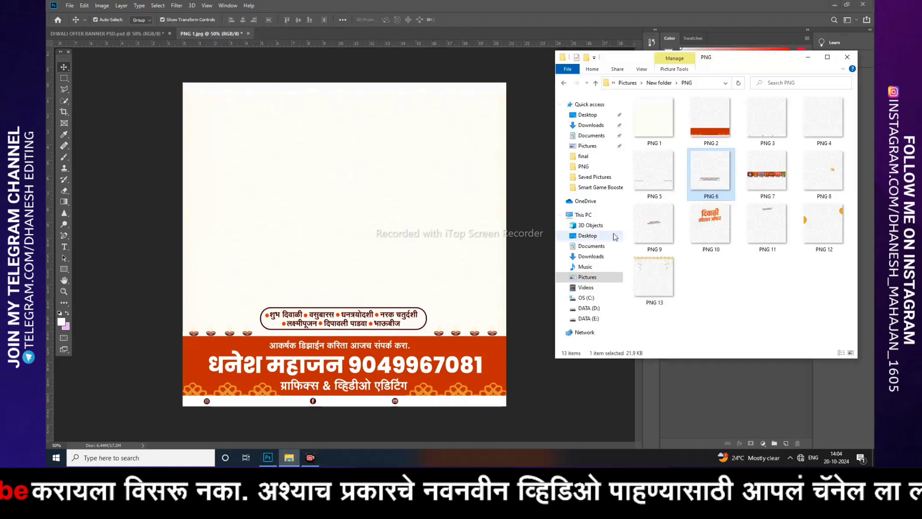
drag(764, 175, 409, 244)
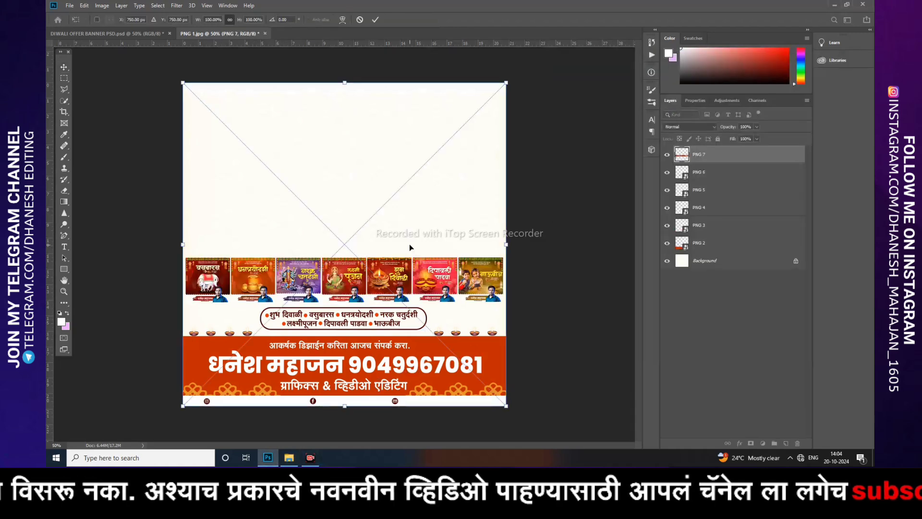
key(Return)
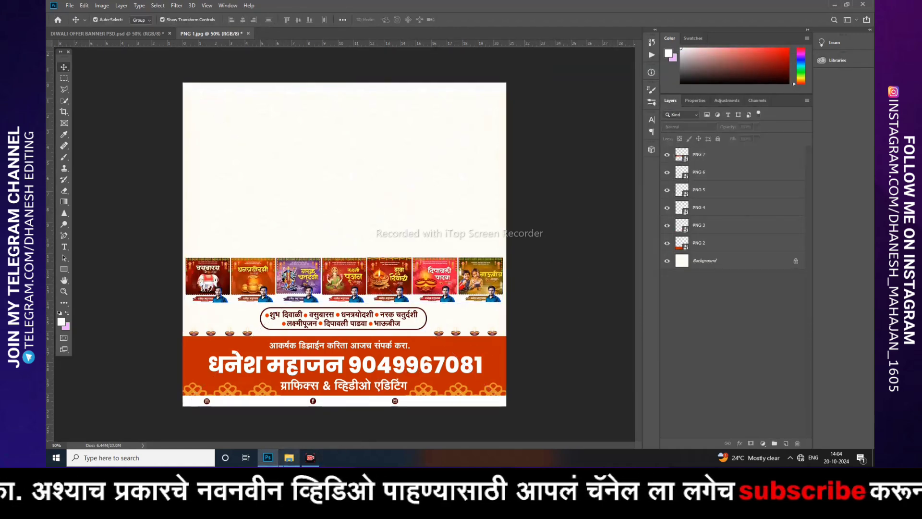
Place PNG 8 and start placing PNG 9, the budget tagline.
click(289, 457)
click(815, 185)
drag(815, 183, 392, 206)
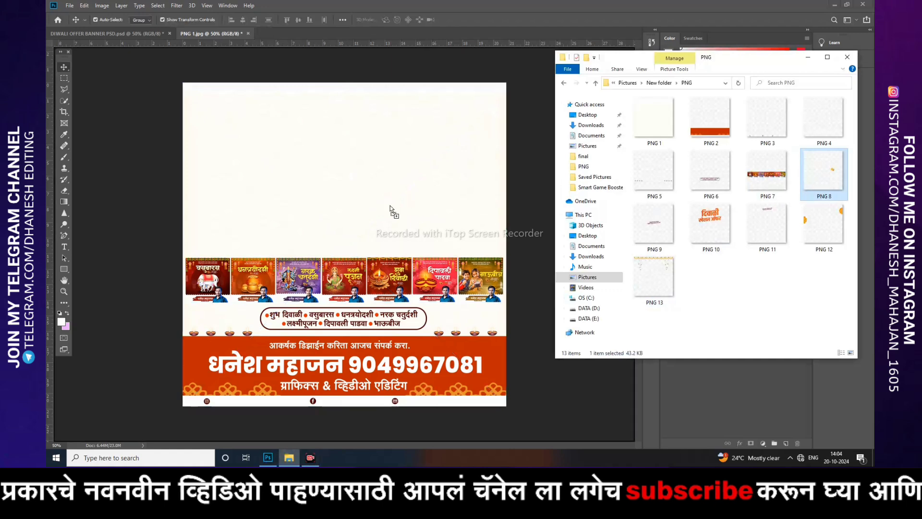
key(Return)
click(552, 242)
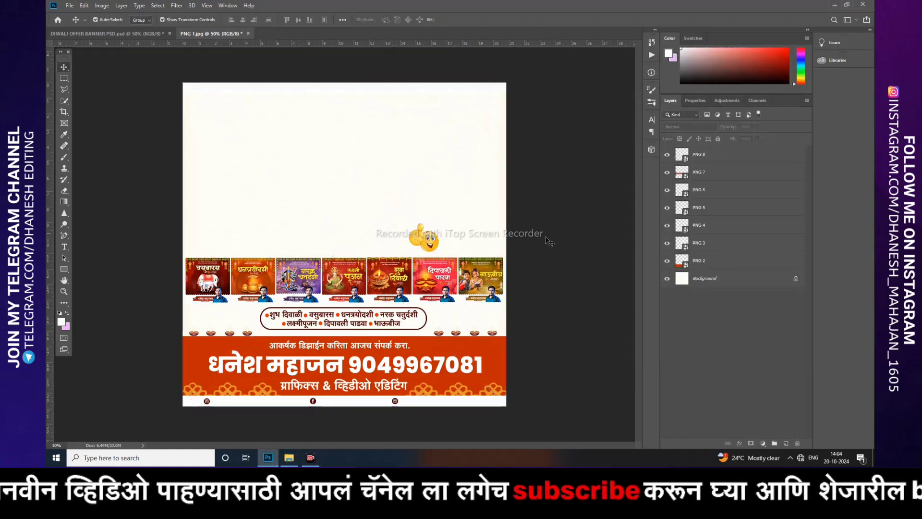
click(289, 457)
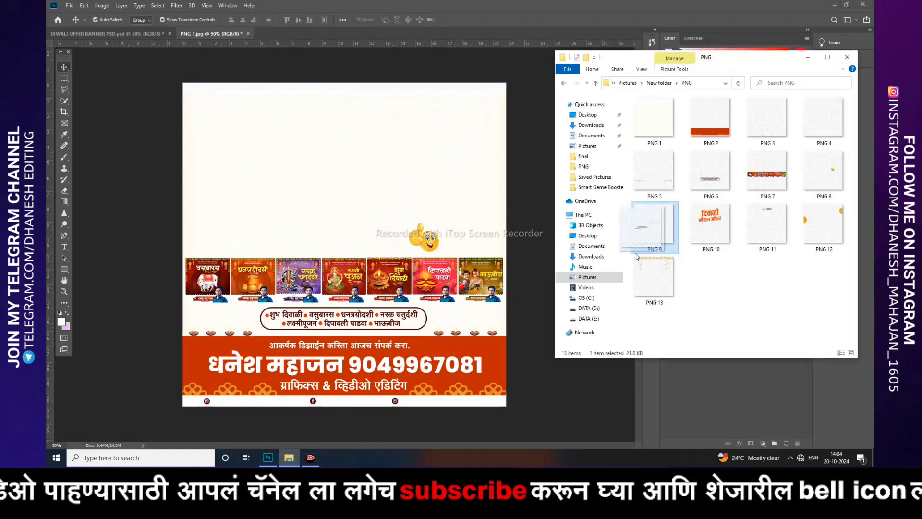
drag(655, 223, 383, 238)
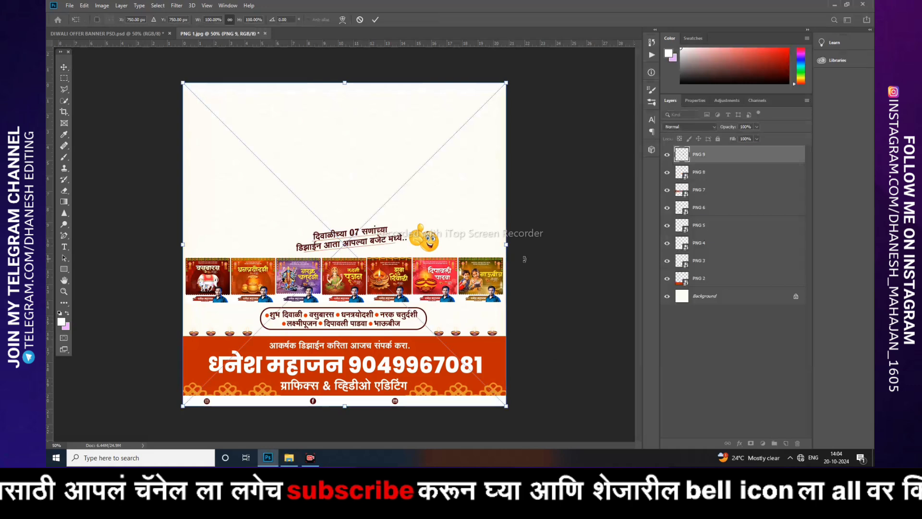
Commit PNG 9, then place PNG 10 offer title and PNG 11 greeting line.
key(Return)
click(525, 260)
click(289, 457)
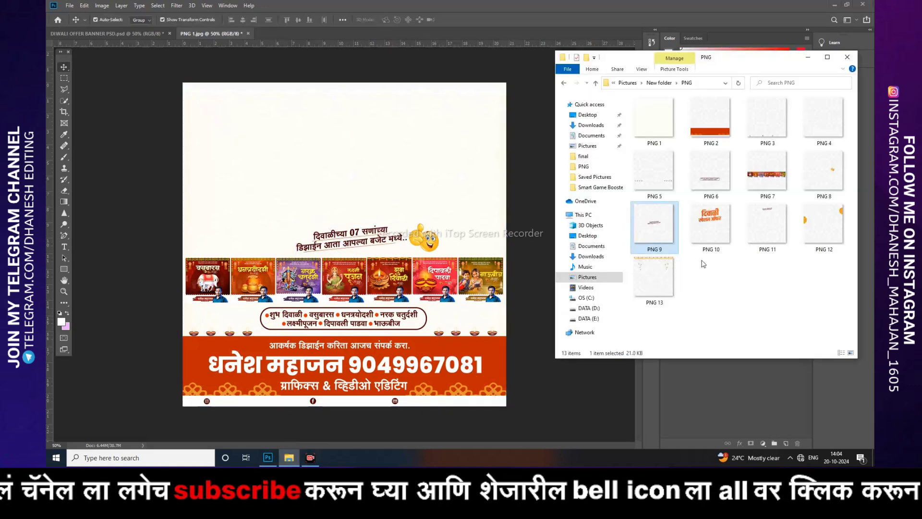
drag(710, 220, 364, 200)
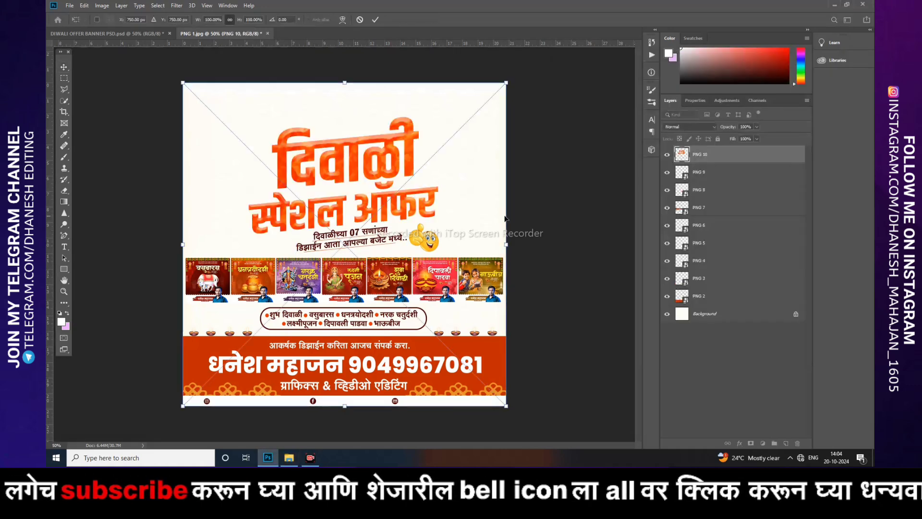
key(Return)
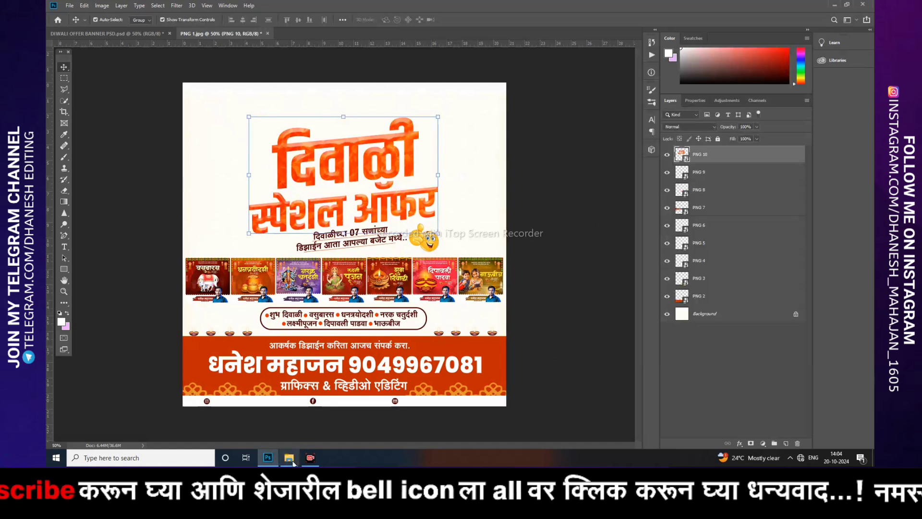
click(289, 458)
drag(768, 224, 385, 242)
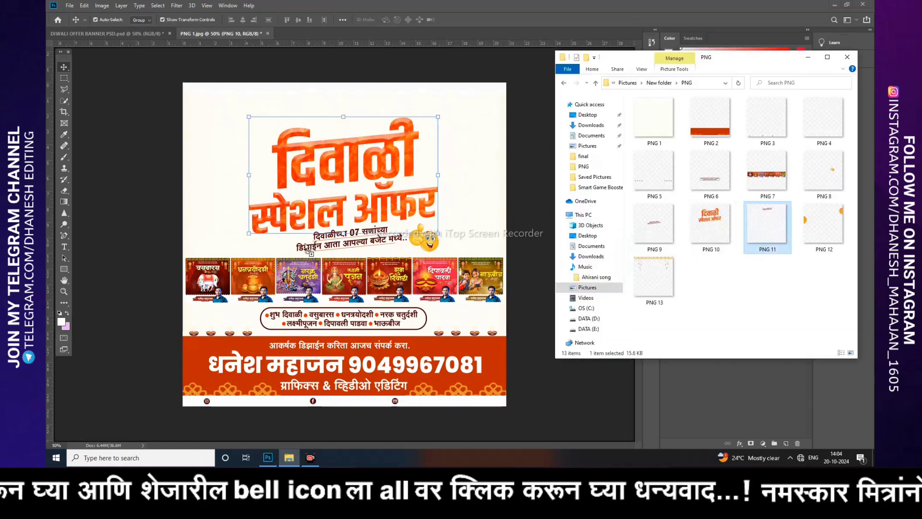
key(Return)
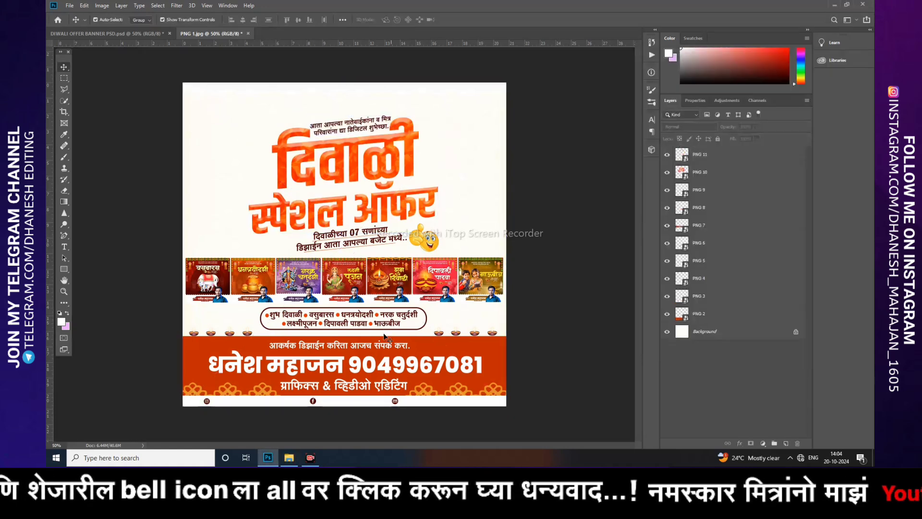
Place PNG 12 marigold flowers and PNG 13 top garland to complete the banner.
click(288, 457)
drag(823, 223, 380, 240)
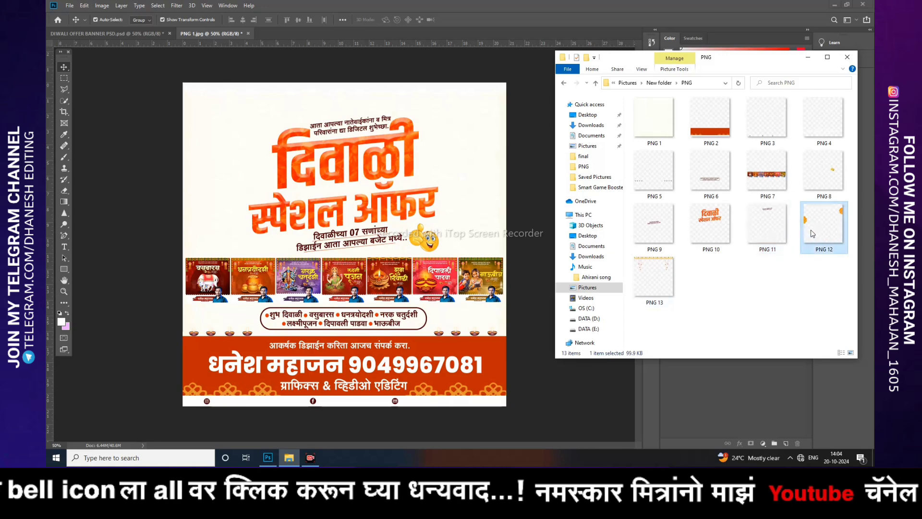
key(Return)
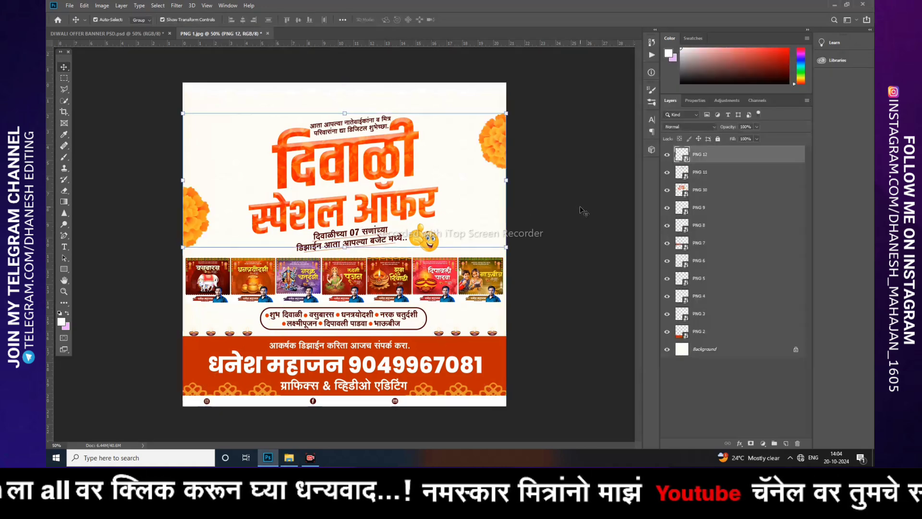
click(289, 458)
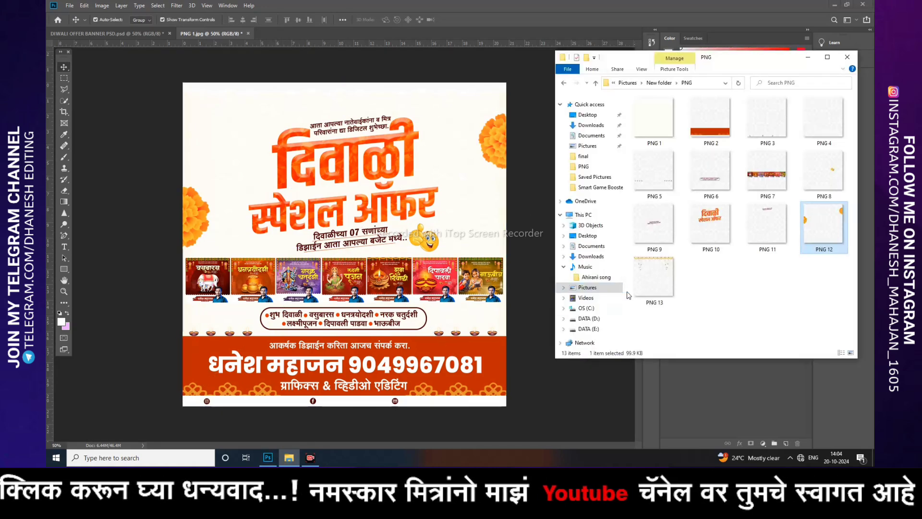
drag(654, 276, 354, 250)
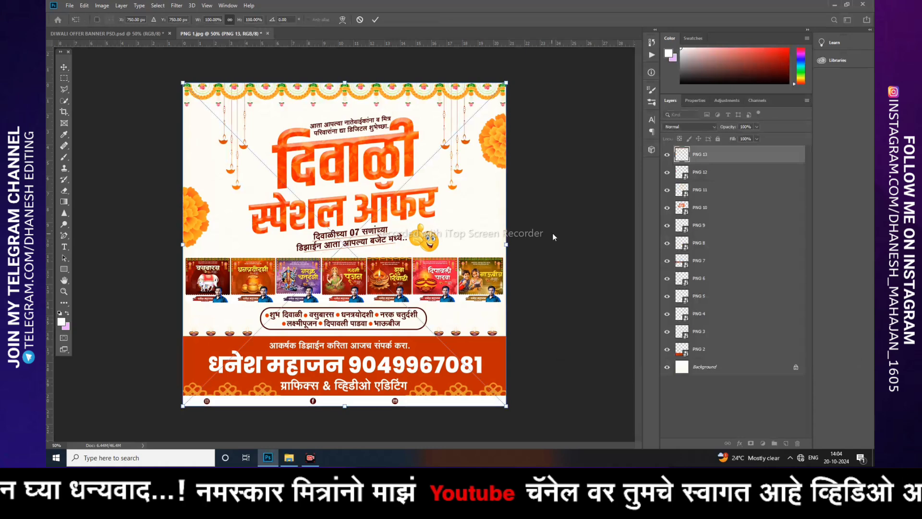
key(Return)
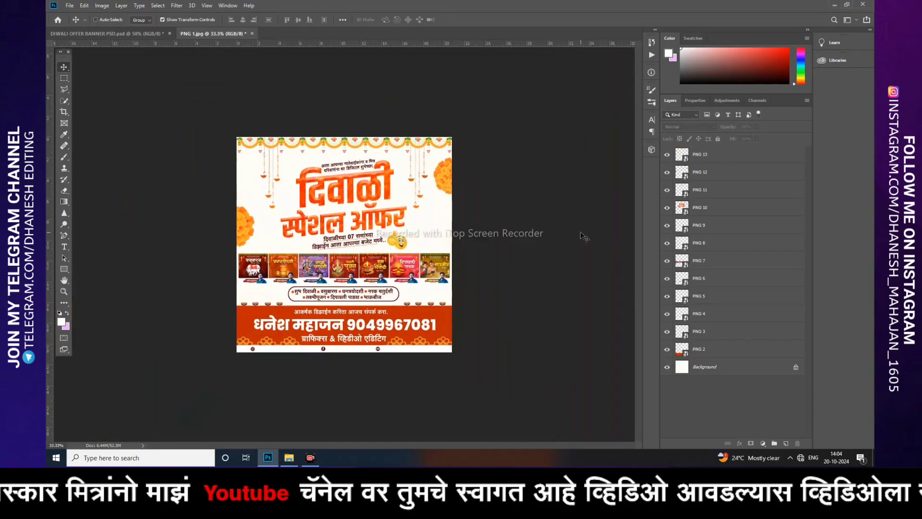
Compare the rebuilt banner with the original DIWALI OFFER BANNER PSD at 50% zoom.
key(ctrl+plus)
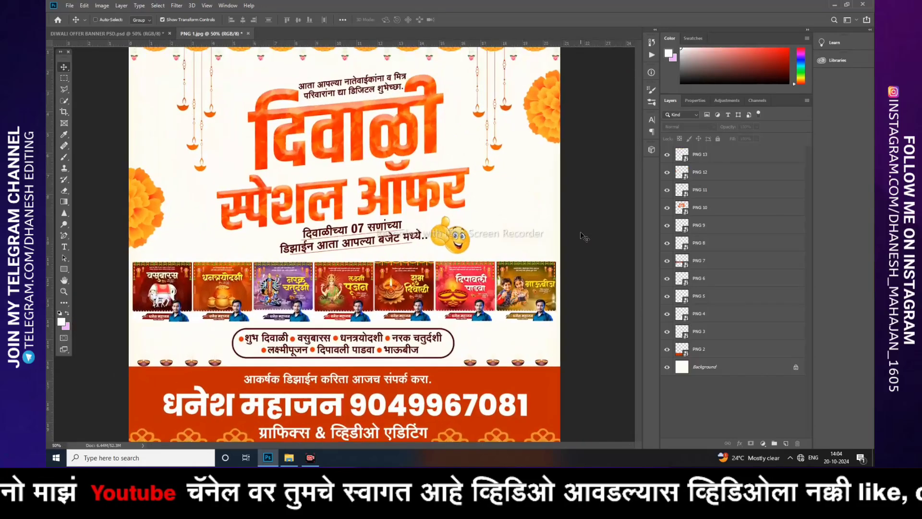
key(ctrl+minus)
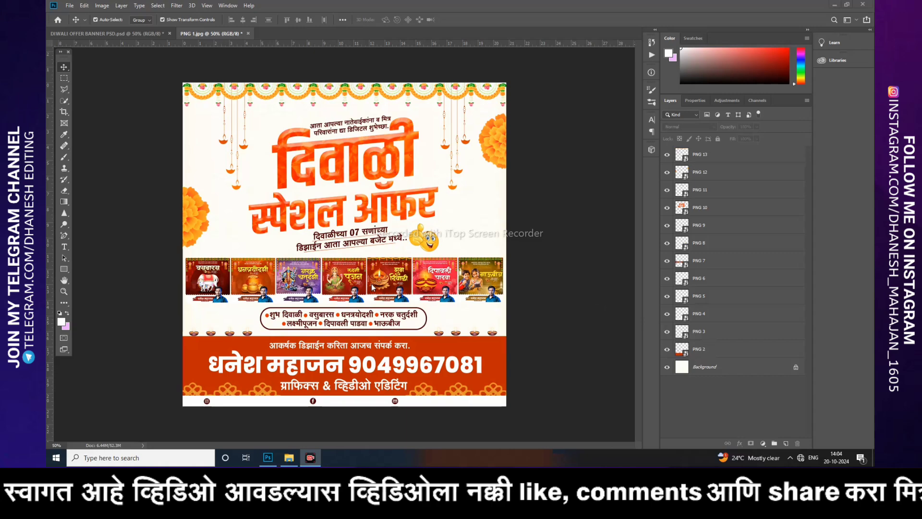
click(130, 34)
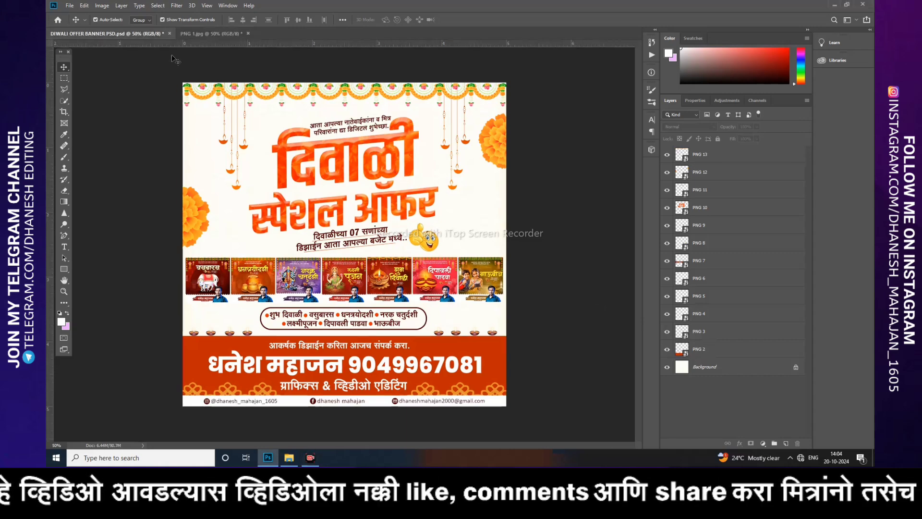
key(ctrl+plus)
key(ctrl+minus)
key(ctrl+minus)
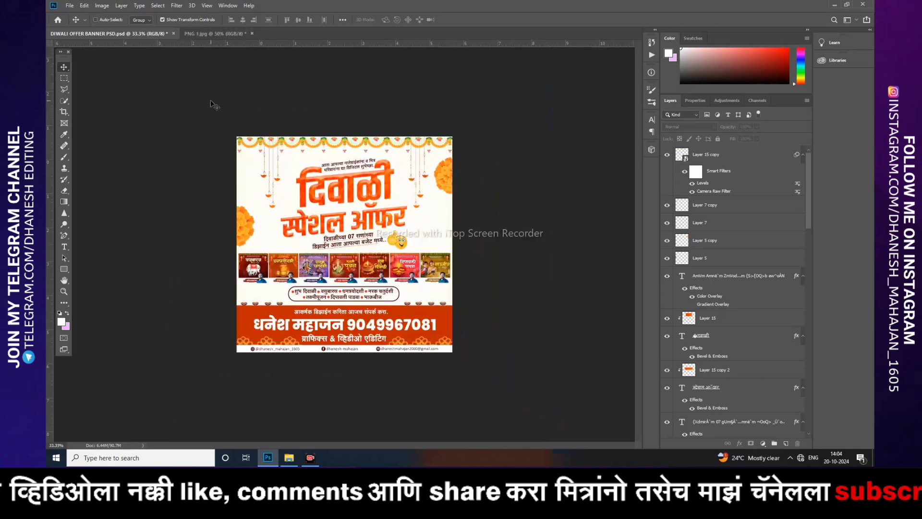
key(ctrl+plus)
key(ctrl+plus)
key(ctrl+minus)
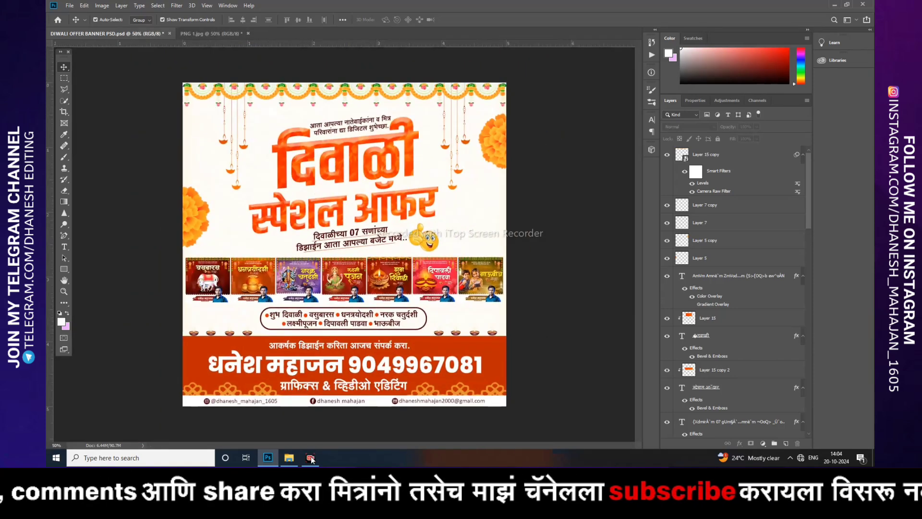
Return to the rebuilt PNG 1.jpg document and close the PNG export folder.
key(ctrl+Tab)
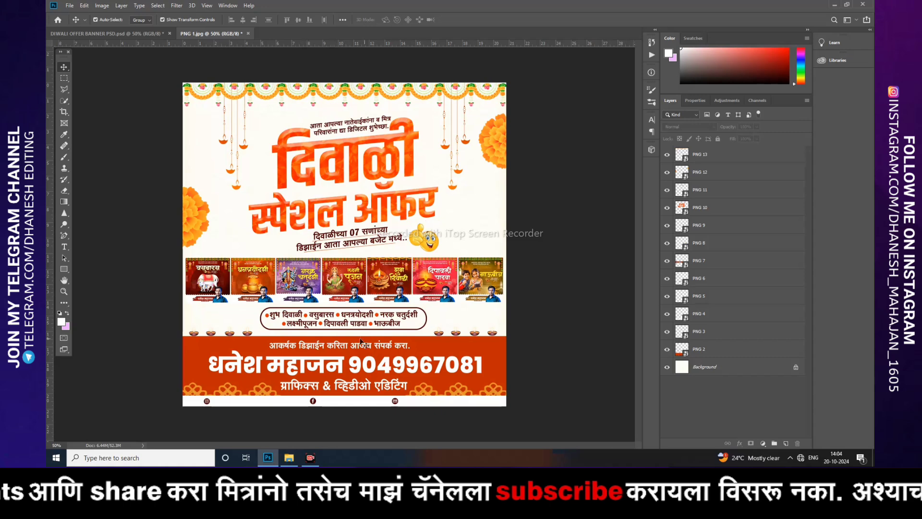
key(alt+Tab)
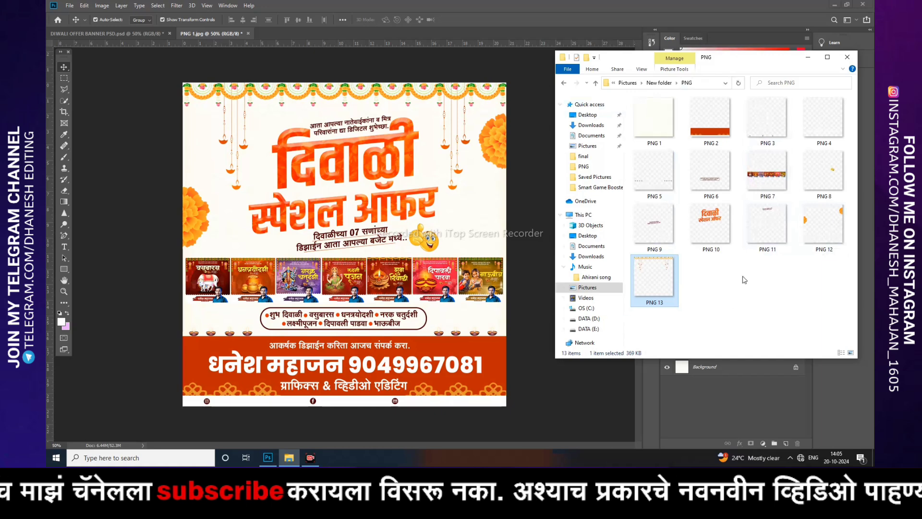
click(847, 57)
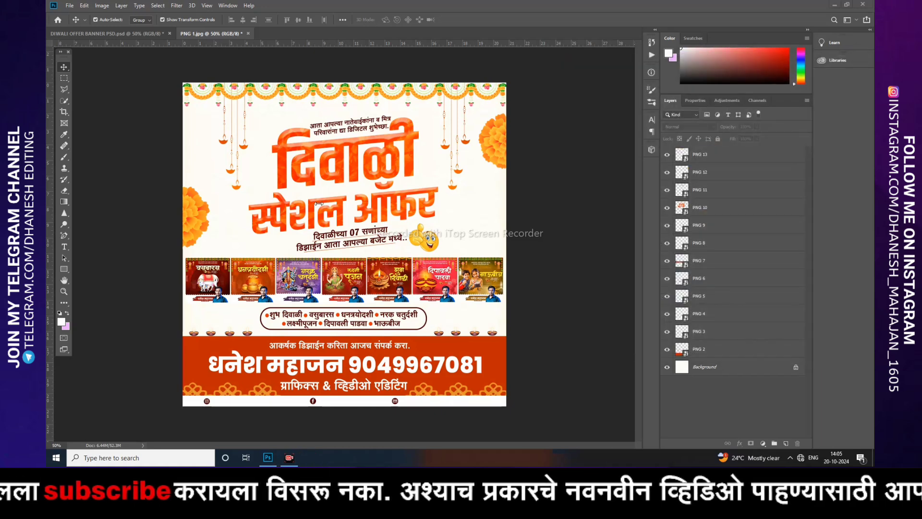